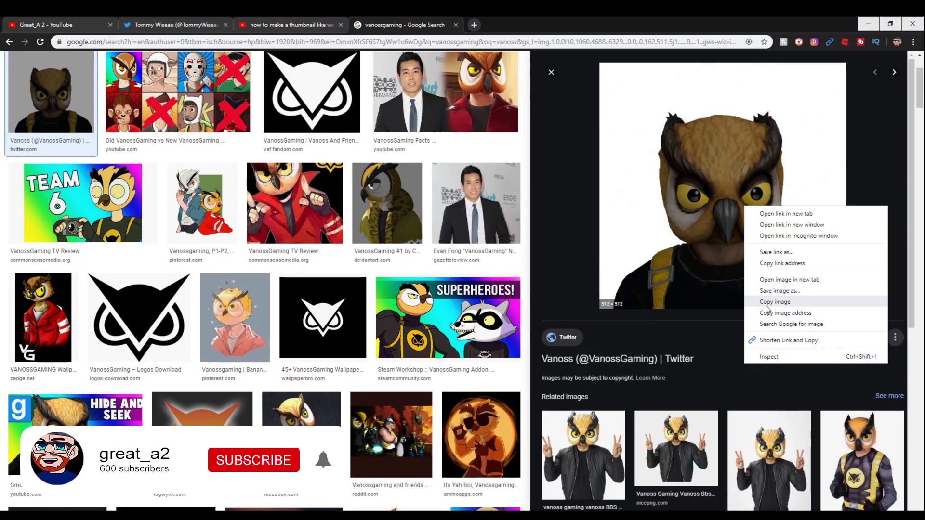
Copy the vanossgaming owl-mask image, close the 'how to make a thumbnail like vanoss' tab, and return to Illustrator
{"action": "left_click", "coordinate": [766, 305]}
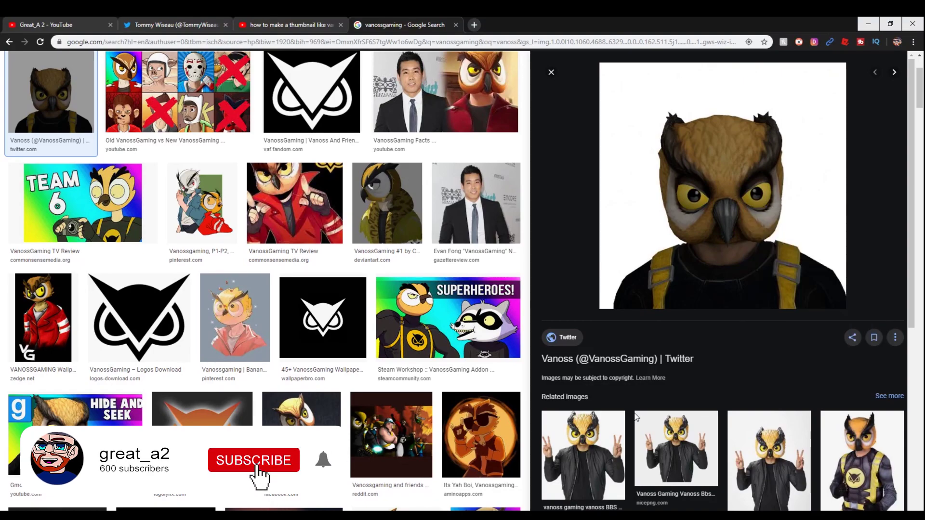
{"action": "left_click", "coordinate": [340, 24]}
{"action": "right_click", "coordinate": [692, 178]}
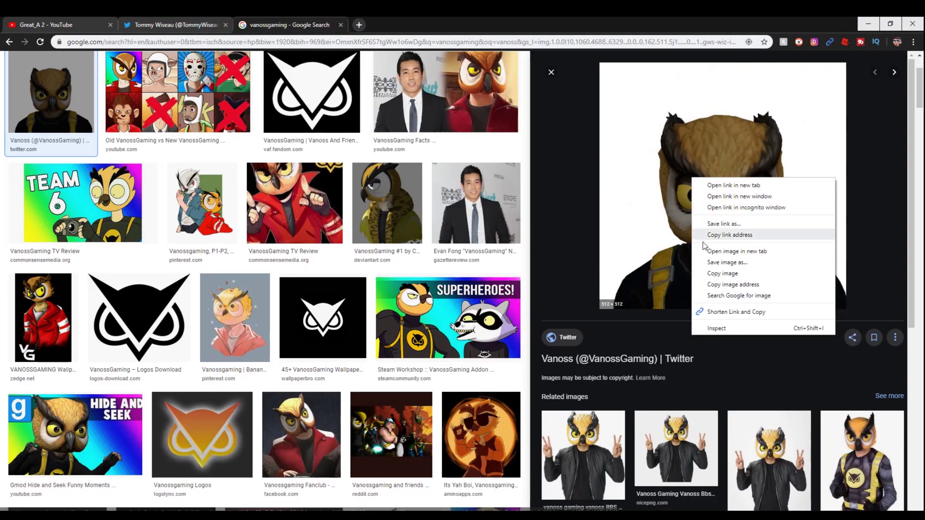
{"action": "left_click", "coordinate": [720, 273]}
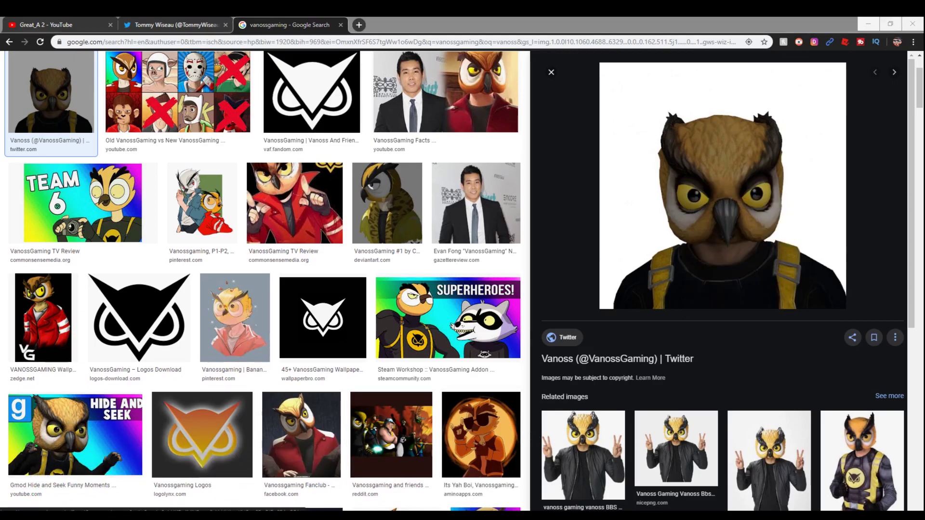
{"action": "key", "text": "alt+Tab"}
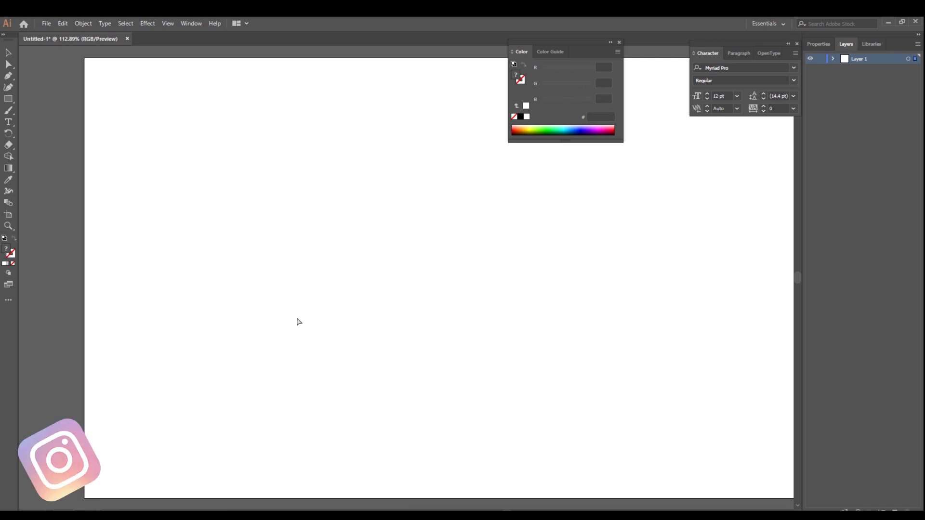
Paste the owl-mask image, move it lower on the artboard, and add a new layer above it
{"action": "key", "text": "ctrl+v"}
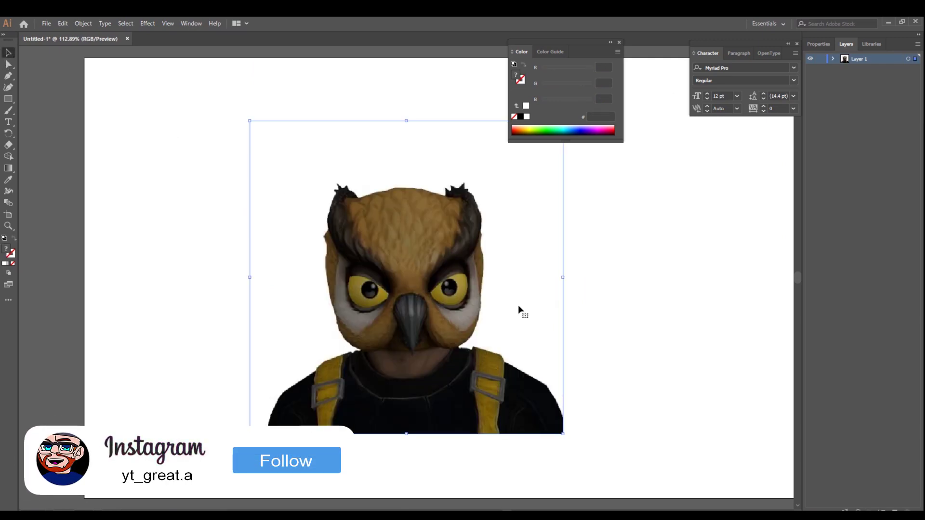
{"action": "left_click_drag", "start_coordinate": [517, 305], "coordinate": [481, 364]}
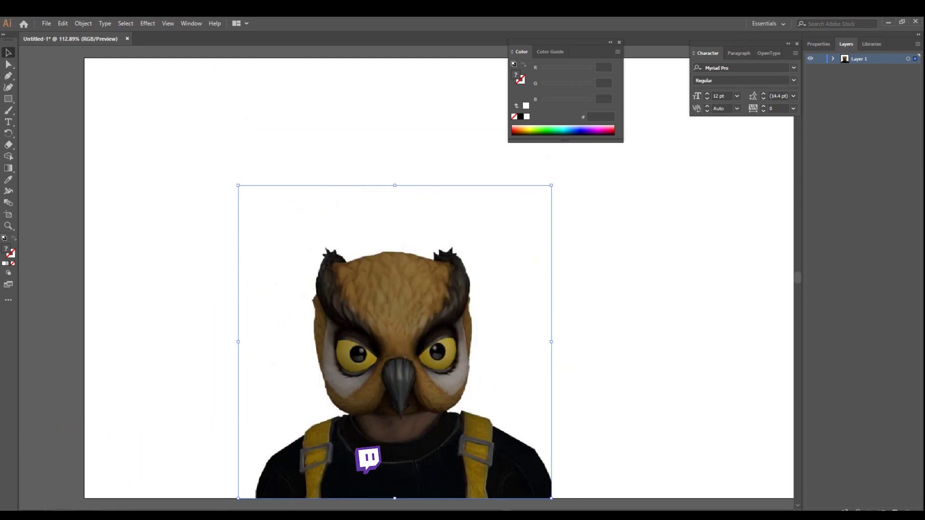
{"action": "left_click", "coordinate": [894, 510]}
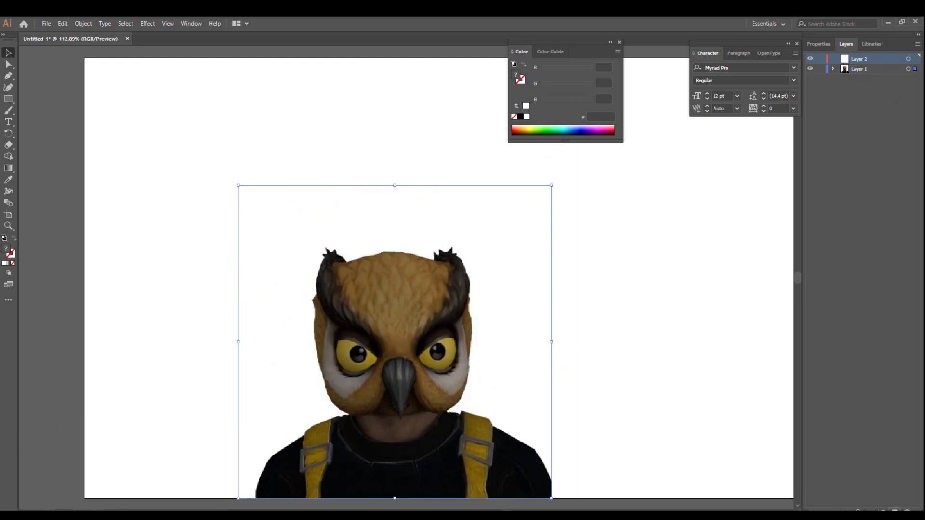
With the Curvature tool, trace from the body's bottom-left up the shoulder and along the cheek
{"action": "left_click", "coordinate": [8, 87]}
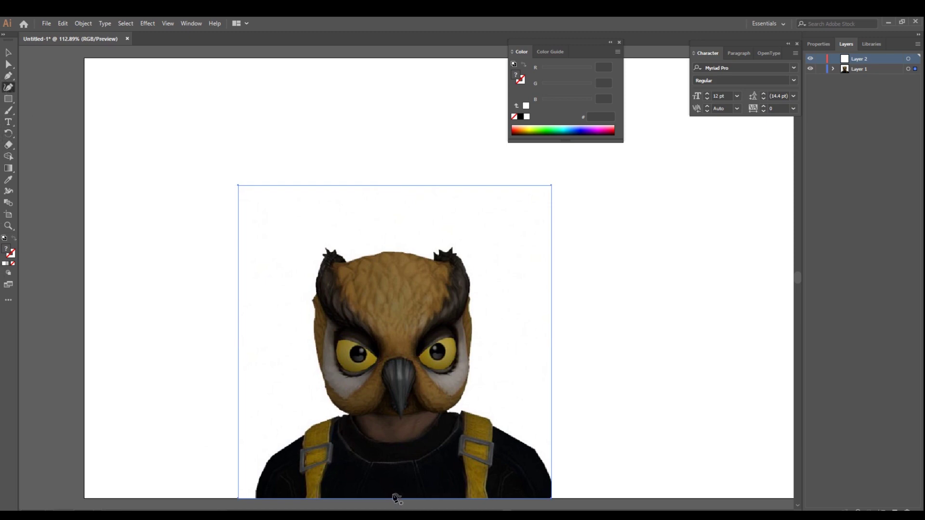
{"action": "left_click", "coordinate": [255, 499]}
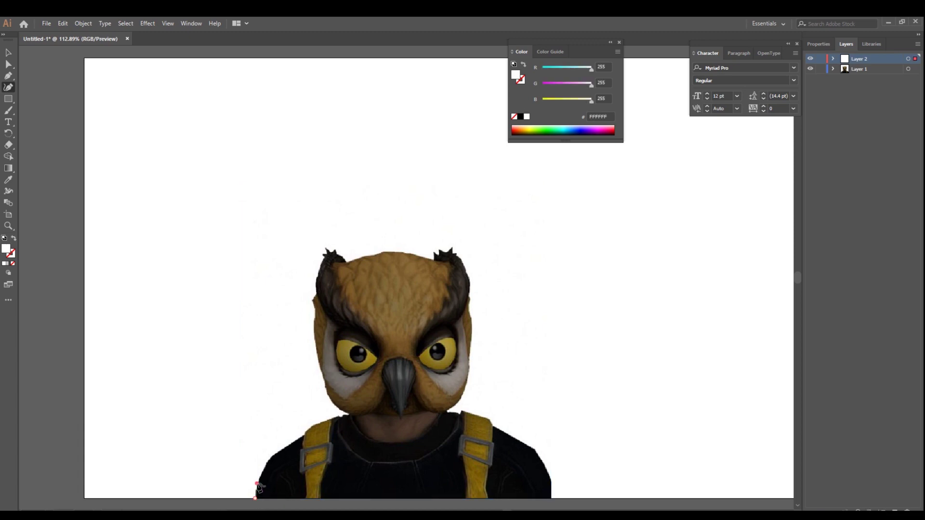
{"action": "left_click", "coordinate": [256, 483]}
{"action": "left_click", "coordinate": [268, 463]}
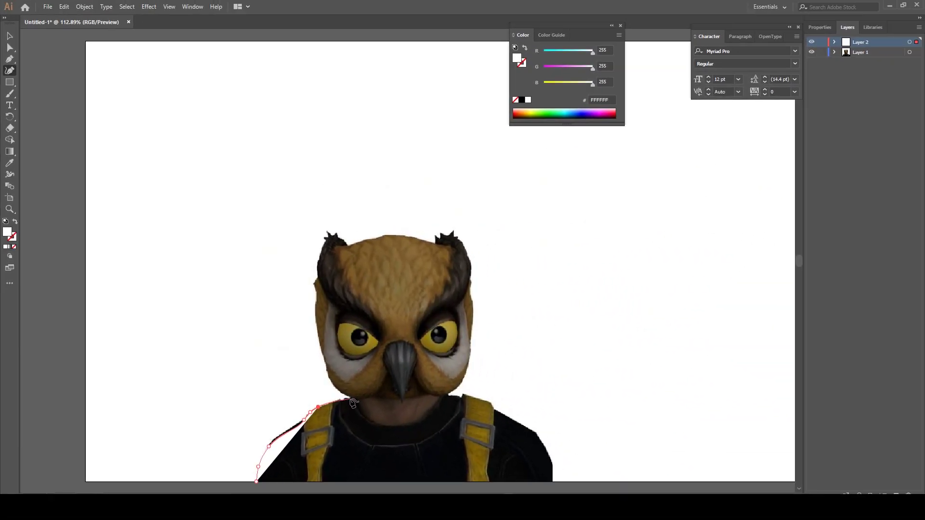
{"action": "left_click", "coordinate": [349, 400]}
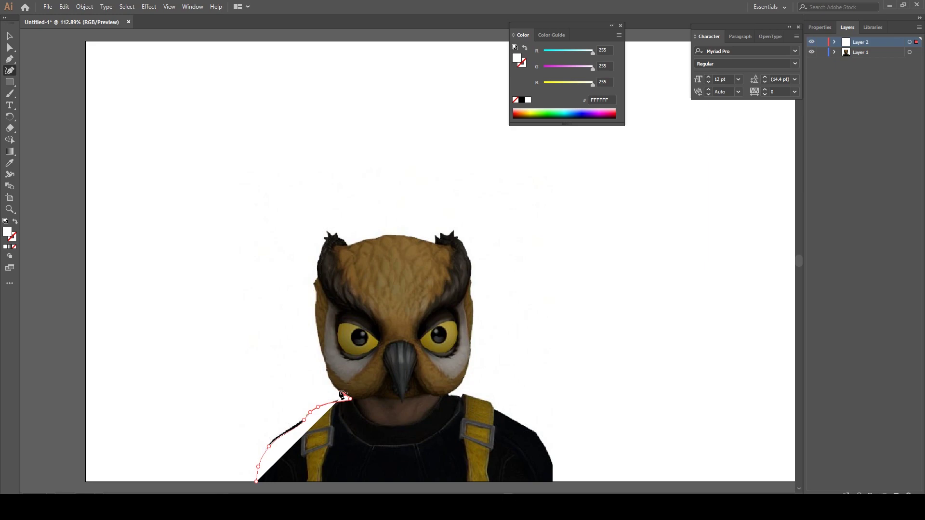
{"action": "left_click", "coordinate": [338, 390]}
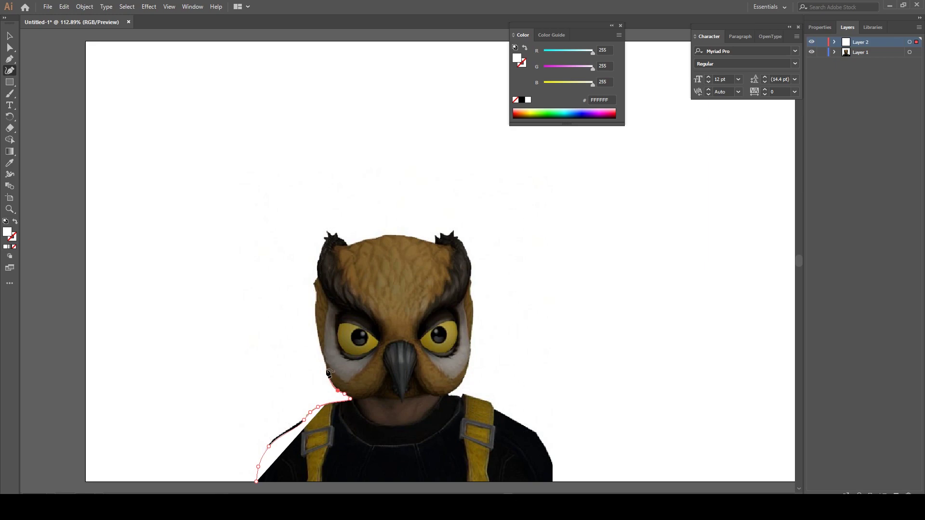
{"action": "left_click", "coordinate": [327, 369]}
{"action": "left_click", "coordinate": [316, 349]}
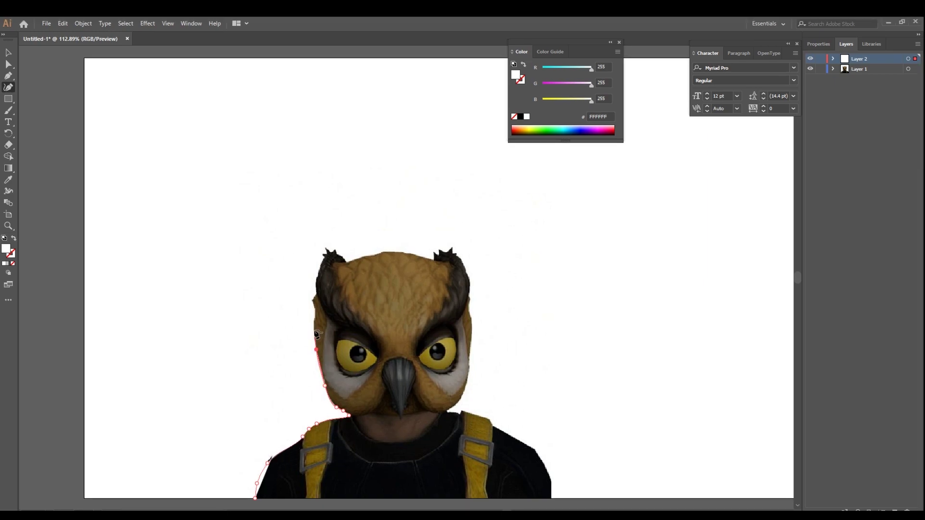
{"action": "left_click", "coordinate": [313, 327]}
{"action": "left_click", "coordinate": [315, 317]}
{"action": "left_click_drag", "start_coordinate": [313, 303], "coordinate": [320, 298]}
Continue the outline over the left ear tip, across the head top, and around the right ear
{"action": "left_click", "coordinate": [317, 295]}
{"action": "left_click_drag", "start_coordinate": [320, 273], "coordinate": [328, 251]}
{"action": "left_click", "coordinate": [325, 255]}
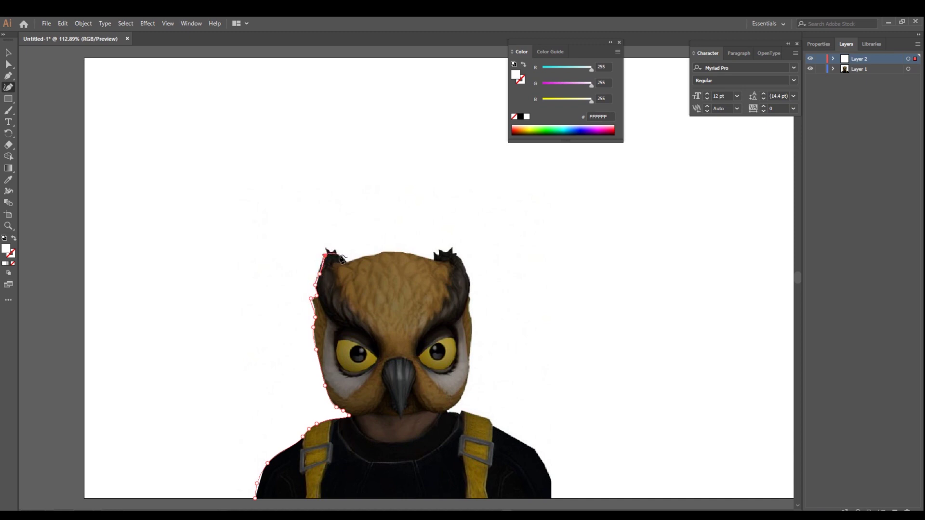
{"action": "left_click", "coordinate": [346, 262]}
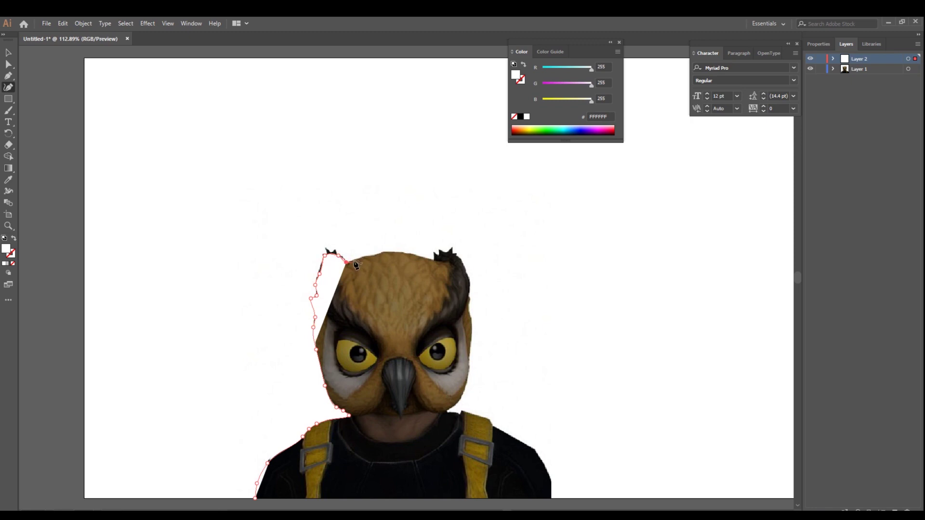
{"action": "left_click", "coordinate": [357, 259]}
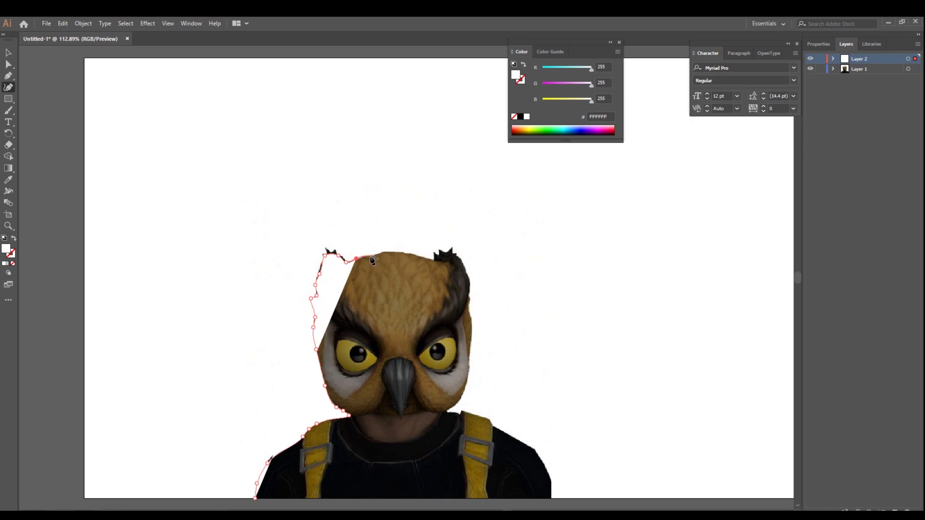
{"action": "left_click", "coordinate": [384, 251]}
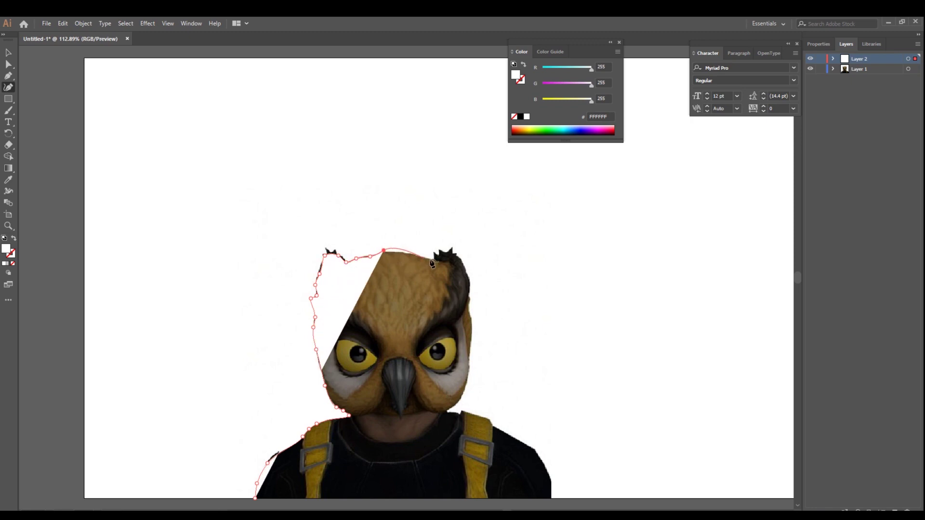
{"action": "left_click", "coordinate": [389, 252]}
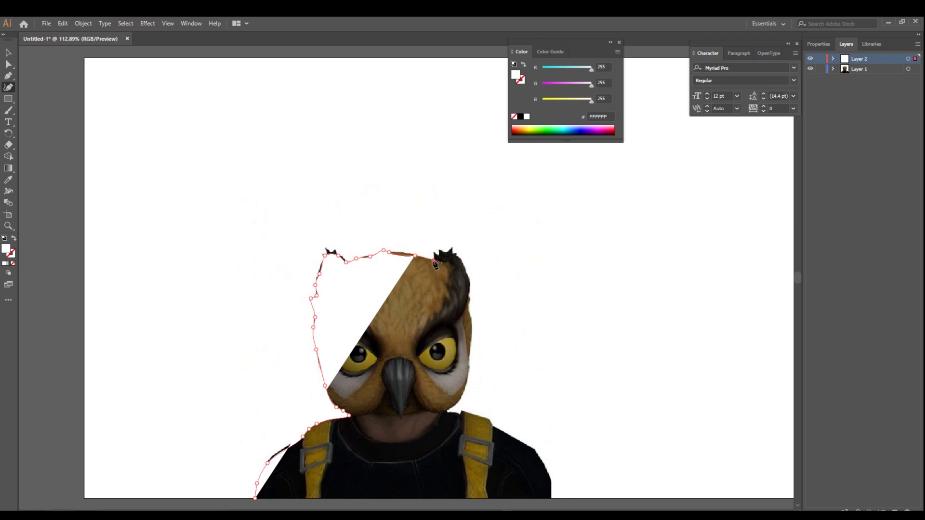
{"action": "left_click", "coordinate": [432, 252]}
{"action": "left_click", "coordinate": [440, 248]}
{"action": "left_click", "coordinate": [444, 253]}
{"action": "left_click", "coordinate": [451, 248]}
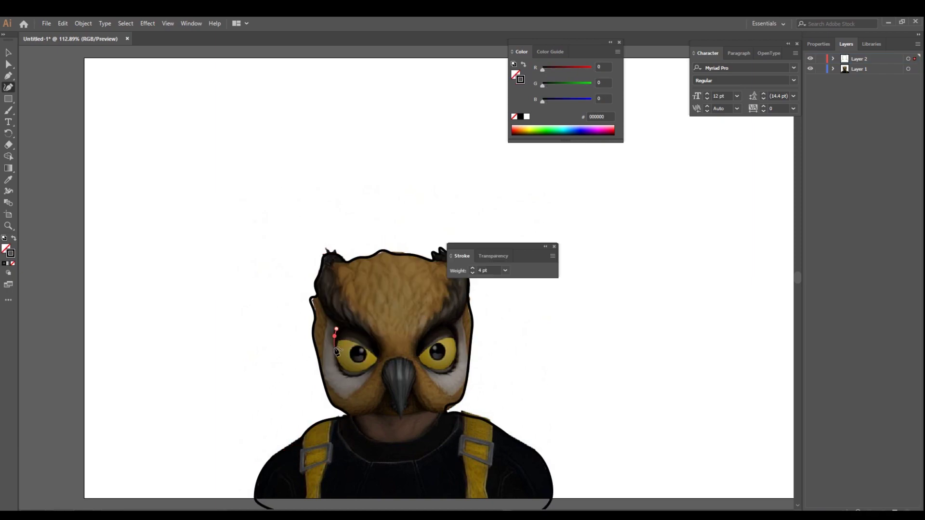
Trace a closed outline around the owl's left eye hole
{"action": "left_click", "coordinate": [334, 351]}
{"action": "left_click", "coordinate": [339, 371]}
{"action": "left_click", "coordinate": [347, 375]}
{"action": "left_click", "coordinate": [358, 375]}
{"action": "left_click", "coordinate": [374, 365]}
{"action": "left_click", "coordinate": [375, 348]}
{"action": "left_click", "coordinate": [358, 334]}
{"action": "left_click", "coordinate": [336, 329]}
Trace a closed outline around the right eye hole, then briefly hide Layer 1 to check it
{"action": "left_click", "coordinate": [418, 345]}
{"action": "left_click", "coordinate": [421, 362]}
{"action": "left_click", "coordinate": [440, 373]}
{"action": "left_click", "coordinate": [451, 372]}
{"action": "left_click", "coordinate": [458, 355]}
{"action": "left_click", "coordinate": [455, 332]}
{"action": "left_click", "coordinate": [448, 326]}
{"action": "left_click", "coordinate": [420, 340]}
{"action": "left_click", "coordinate": [810, 70]}
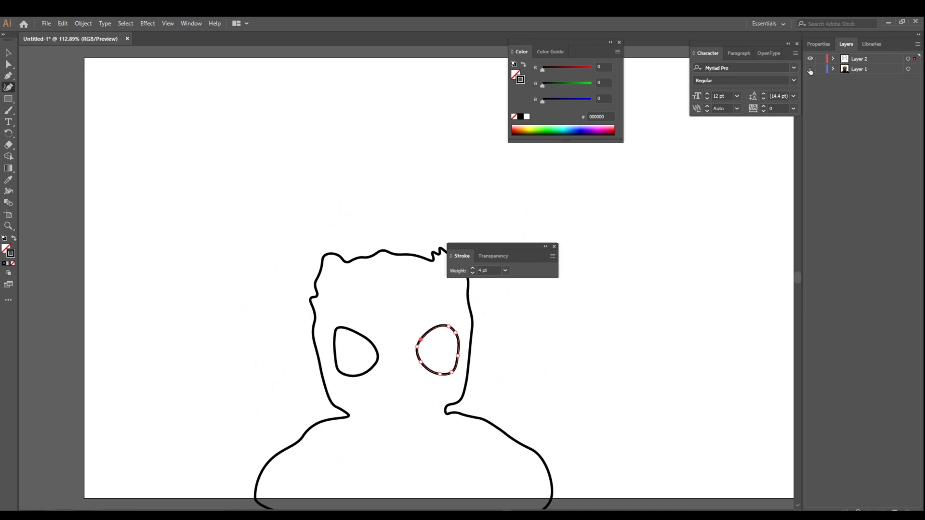
{"action": "left_click", "coordinate": [810, 70]}
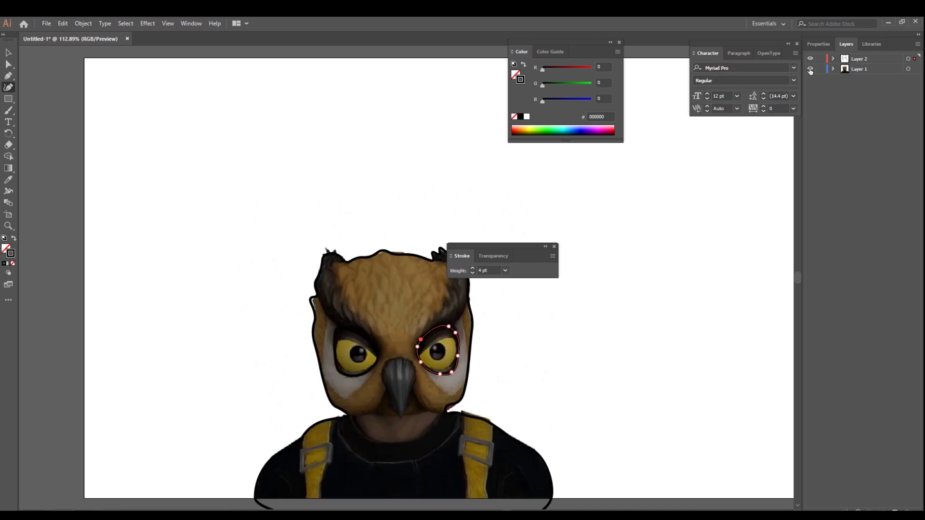
Draw a brow line running up from the left eye to the head outline, then deselect it
{"action": "left_click", "coordinate": [375, 344]}
{"action": "left_click", "coordinate": [337, 321]}
{"action": "left_click", "coordinate": [320, 303]}
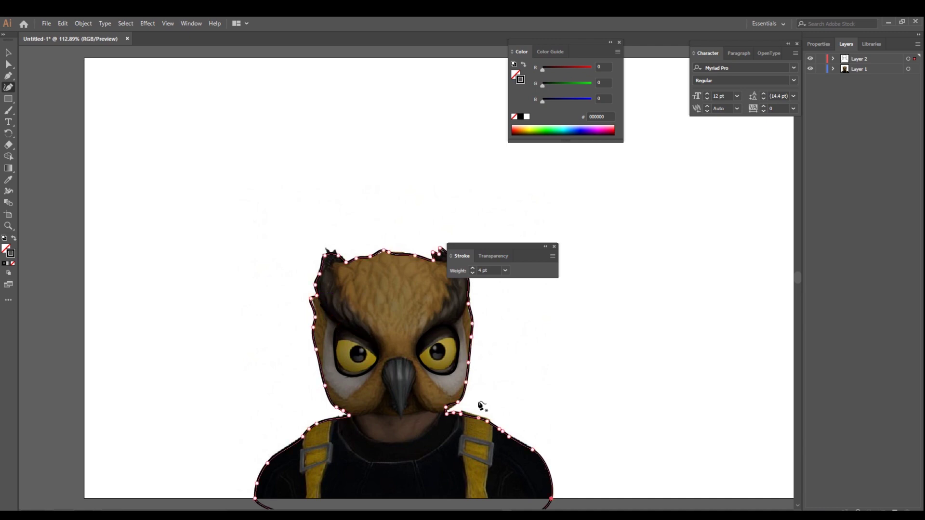
{"action": "left_click", "coordinate": [810, 70]}
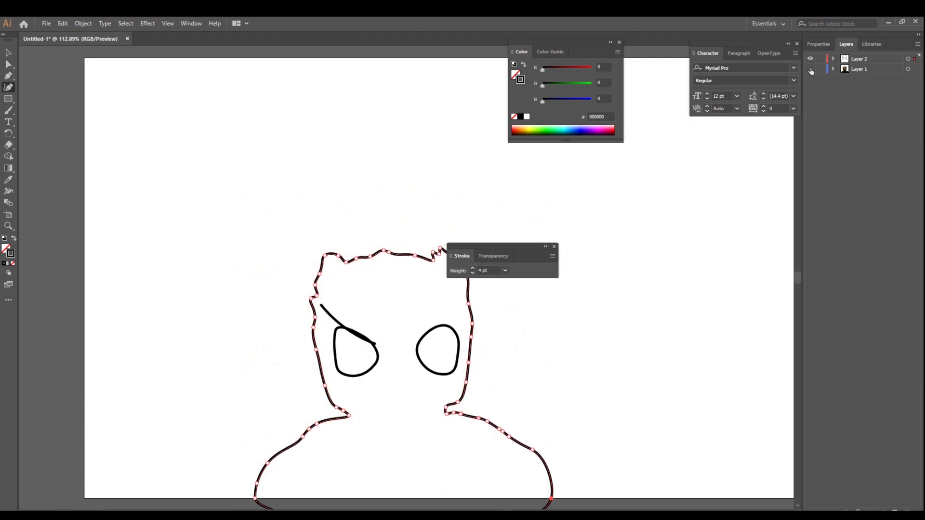
{"action": "left_click", "coordinate": [810, 70]}
{"action": "left_click", "coordinate": [810, 70]}
{"action": "left_click", "coordinate": [810, 70]}
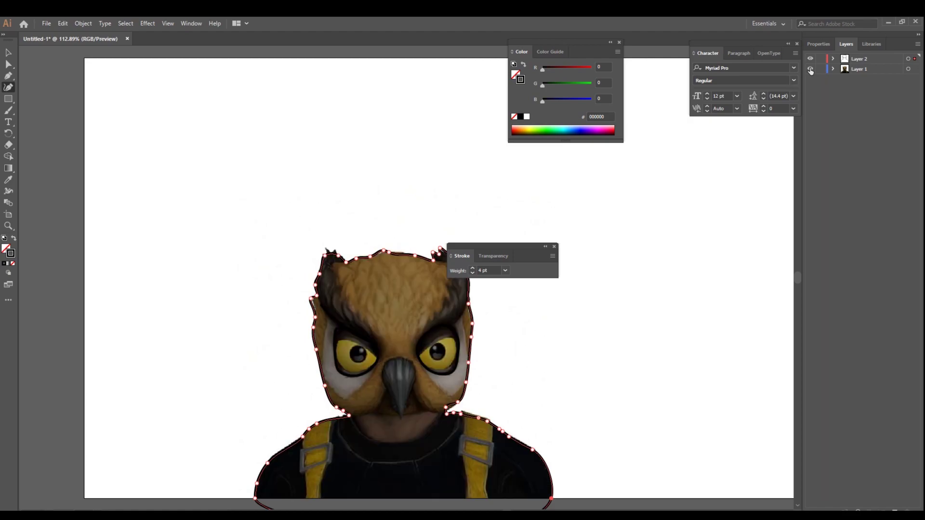
{"action": "left_click", "coordinate": [316, 298]}
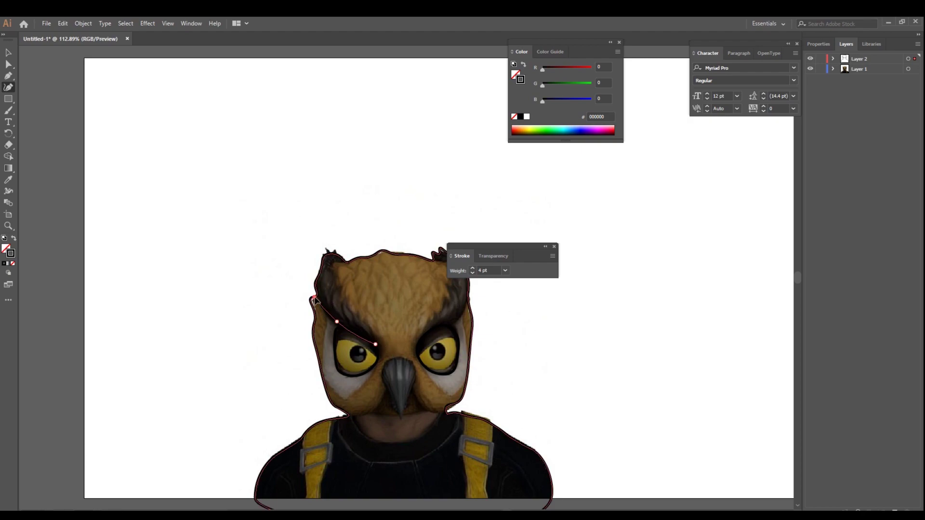
{"action": "left_click", "coordinate": [317, 296]}
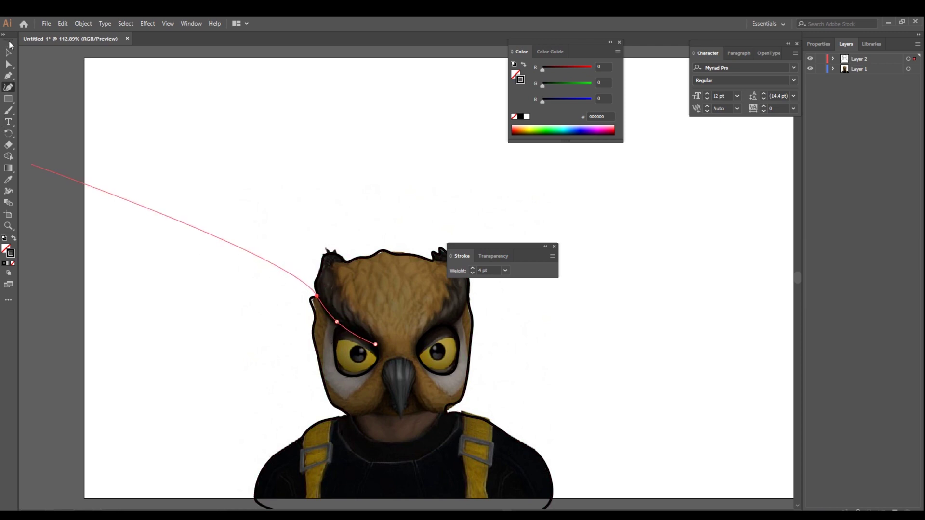
{"action": "left_click", "coordinate": [8, 50]}
{"action": "left_click", "coordinate": [299, 188]}
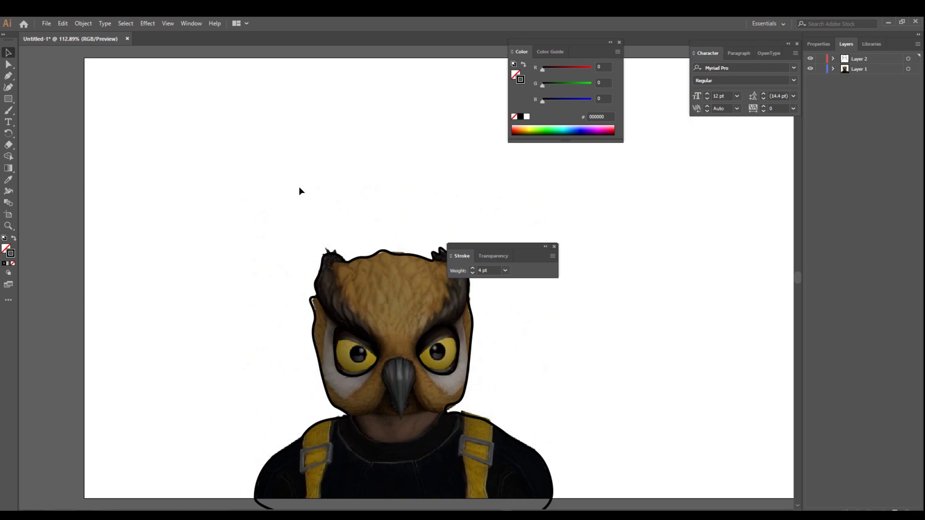
Toggle the owl reference image's visibility to inspect the traced outline
{"action": "left_click", "coordinate": [810, 70]}
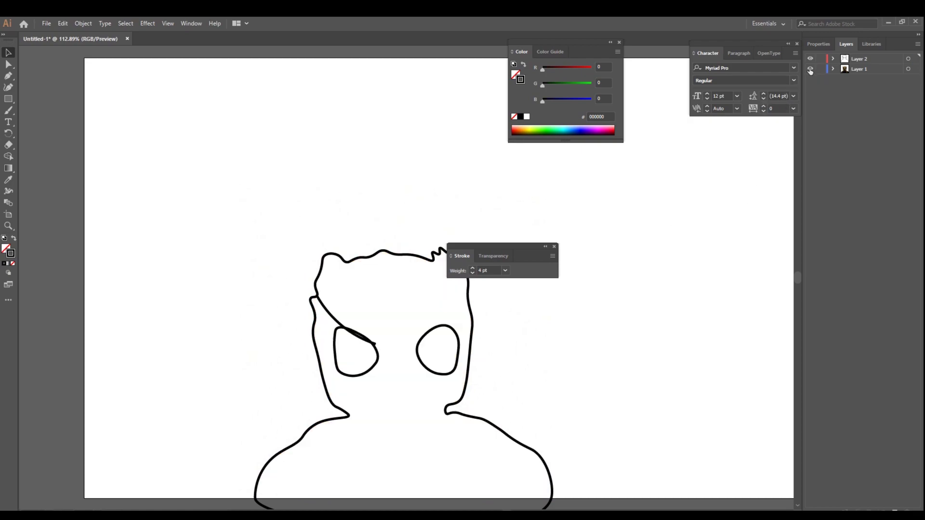
{"action": "left_click", "coordinate": [810, 71]}
{"action": "left_click", "coordinate": [809, 70]}
{"action": "left_click", "coordinate": [809, 70]}
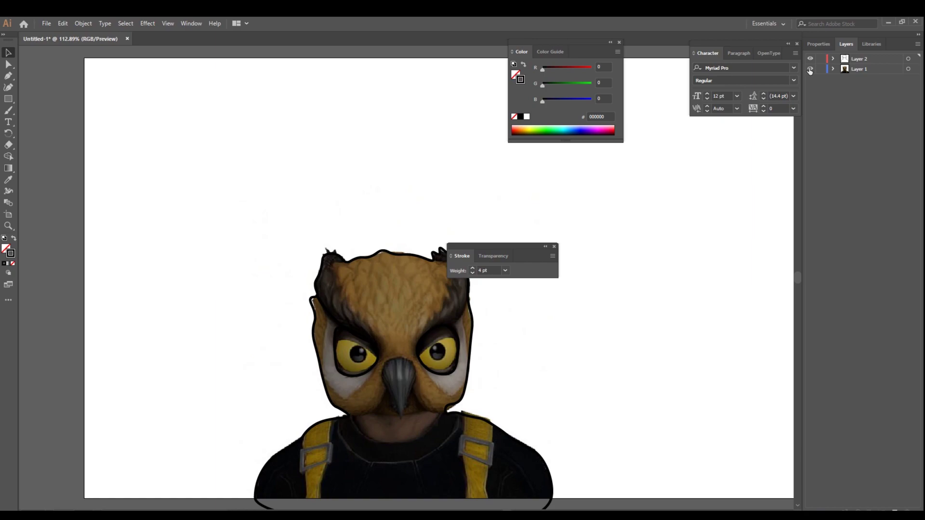
Trace a closed outline around the owl's beak with the Curvature tool
{"action": "left_click", "coordinate": [810, 70]}
{"action": "left_click", "coordinate": [810, 71]}
{"action": "left_click", "coordinate": [8, 87]}
{"action": "left_click", "coordinate": [387, 384]}
{"action": "left_click", "coordinate": [392, 396]}
{"action": "left_click", "coordinate": [399, 417]}
{"action": "left_click", "coordinate": [406, 399]}
{"action": "left_click", "coordinate": [415, 383]}
{"action": "left_click", "coordinate": [416, 372]}
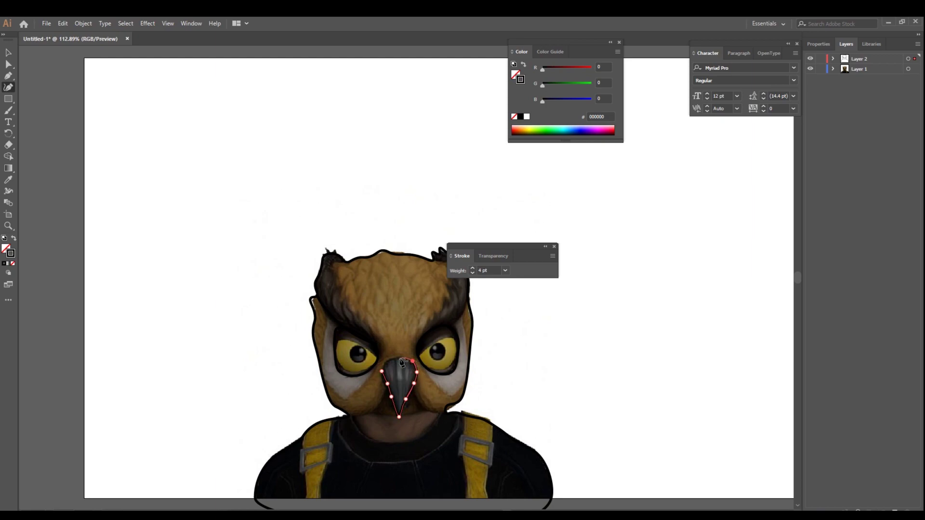
{"action": "left_click", "coordinate": [399, 358]}
{"action": "left_click", "coordinate": [385, 361]}
{"action": "left_click", "coordinate": [382, 372]}
Draw the right eyebrow line up to the head outline, moving the Stroke panel aside
{"action": "left_click", "coordinate": [424, 331]}
{"action": "left_click", "coordinate": [437, 321]}
{"action": "left_click", "coordinate": [438, 310]}
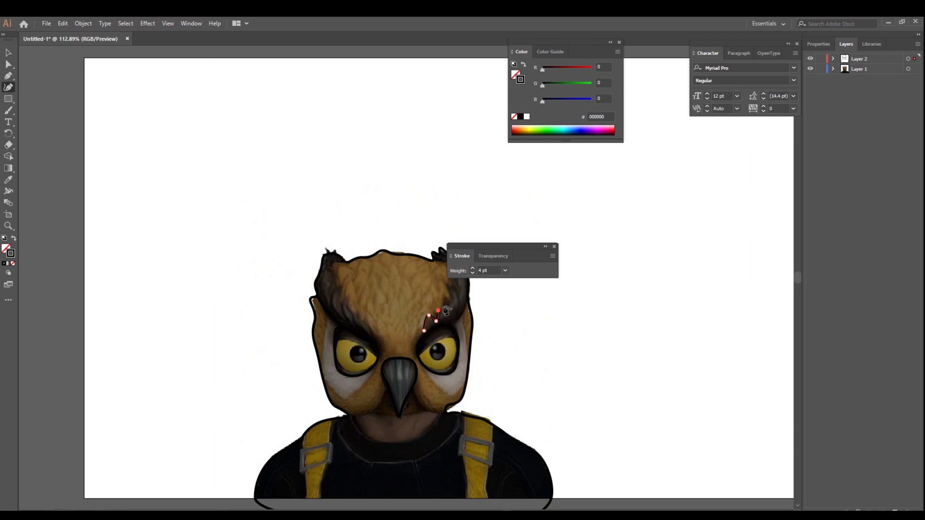
{"action": "left_click", "coordinate": [444, 305]}
{"action": "left_click", "coordinate": [451, 303]}
{"action": "left_click", "coordinate": [458, 288]}
{"action": "left_click_drag", "start_coordinate": [479, 250], "coordinate": [717, 253]}
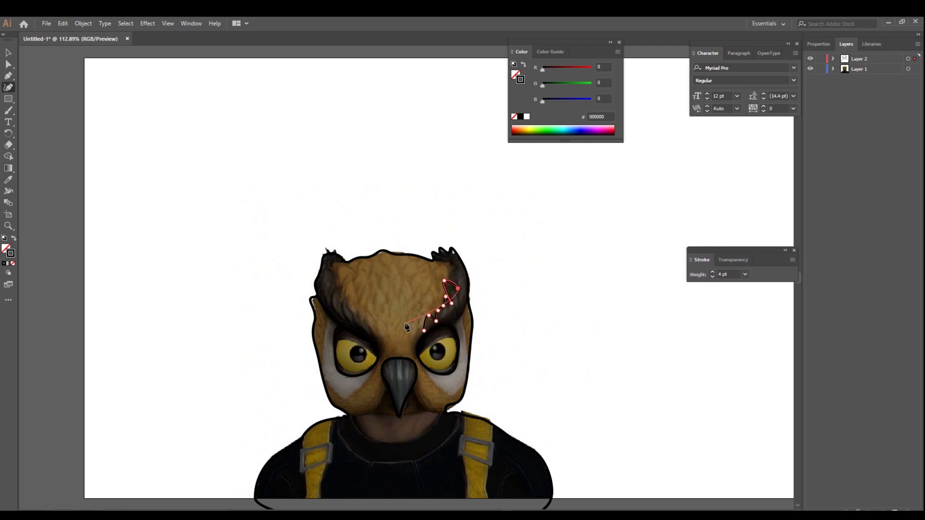
{"action": "left_click", "coordinate": [448, 268]}
{"action": "left_click", "coordinate": [435, 259], "text": "ctrl"}
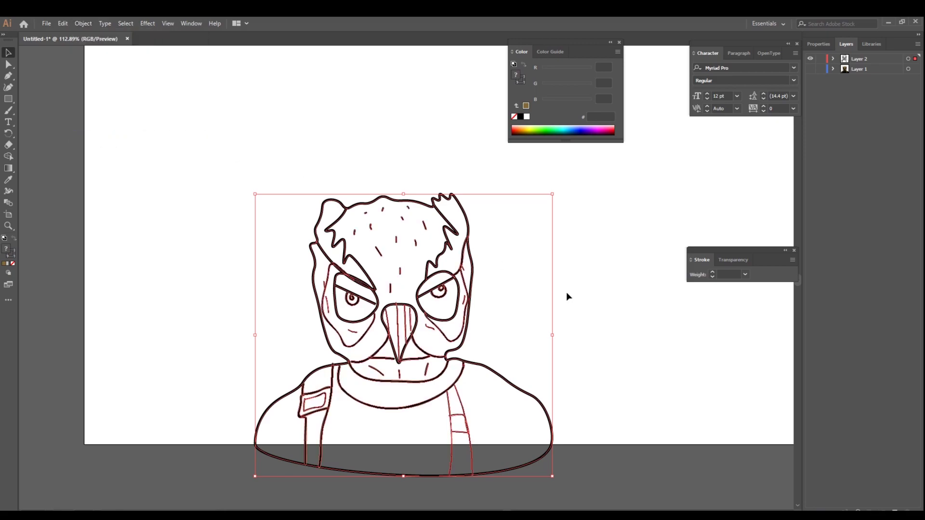
Convert the owl line art into a Live Paint group and show the coloured reference underneath
{"action": "left_click", "coordinate": [64, 23]}
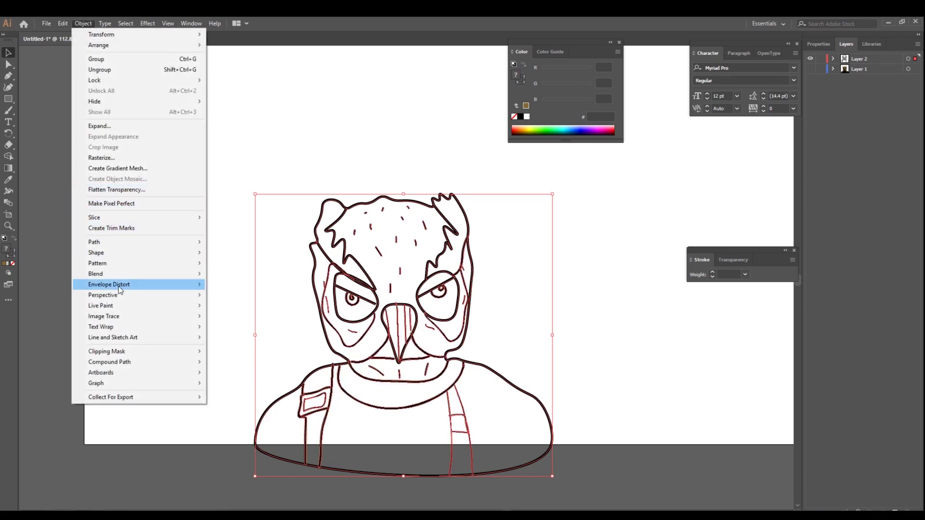
{"action": "mouse_move", "coordinate": [137, 308]}
{"action": "left_click", "coordinate": [250, 308]}
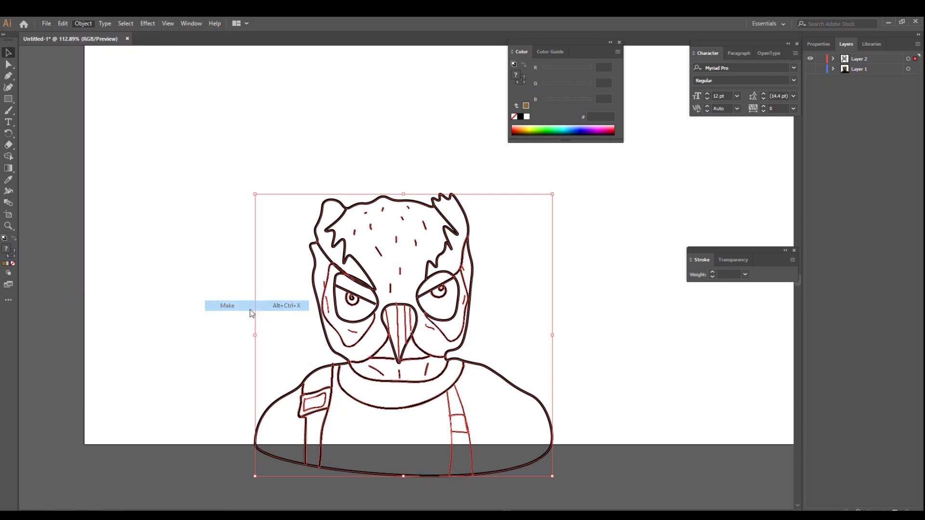
{"action": "left_click", "coordinate": [810, 68]}
Fill the owl mask face brown and the left cheek grey, sampled from the reference
{"action": "left_click", "coordinate": [378, 310]}
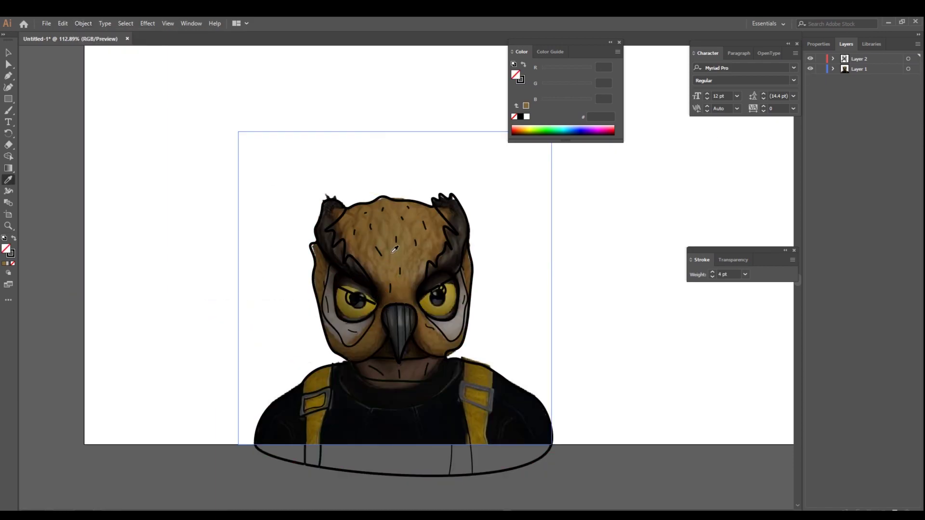
{"action": "key", "text": "k"}
{"action": "left_click", "coordinate": [395, 249], "text": "alt"}
{"action": "left_click", "coordinate": [399, 260]}
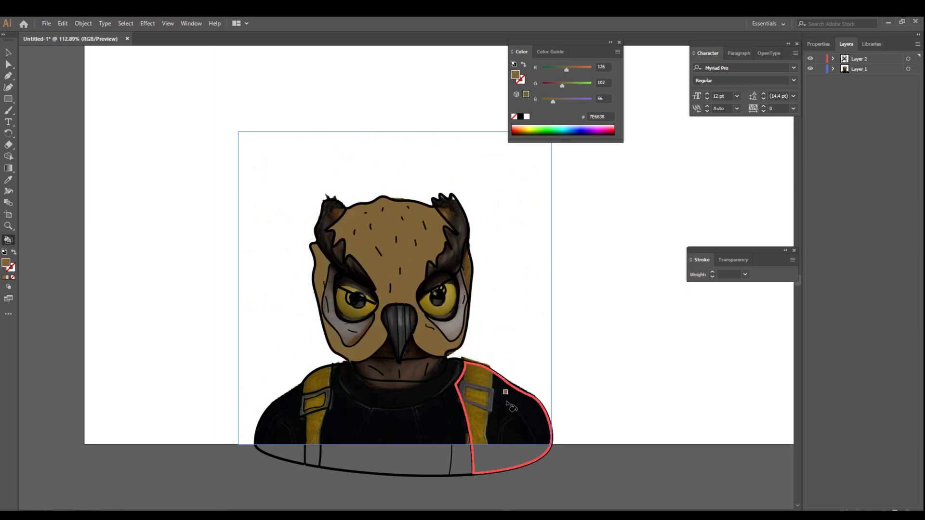
{"action": "left_click", "coordinate": [464, 325], "text": "alt"}
{"action": "left_click", "coordinate": [343, 337]}
Fill the left eye with the reference's yellow
{"action": "key", "text": "i"}
{"action": "left_click", "coordinate": [369, 309]}
{"action": "key", "text": "k"}
{"action": "left_click", "coordinate": [368, 313]}
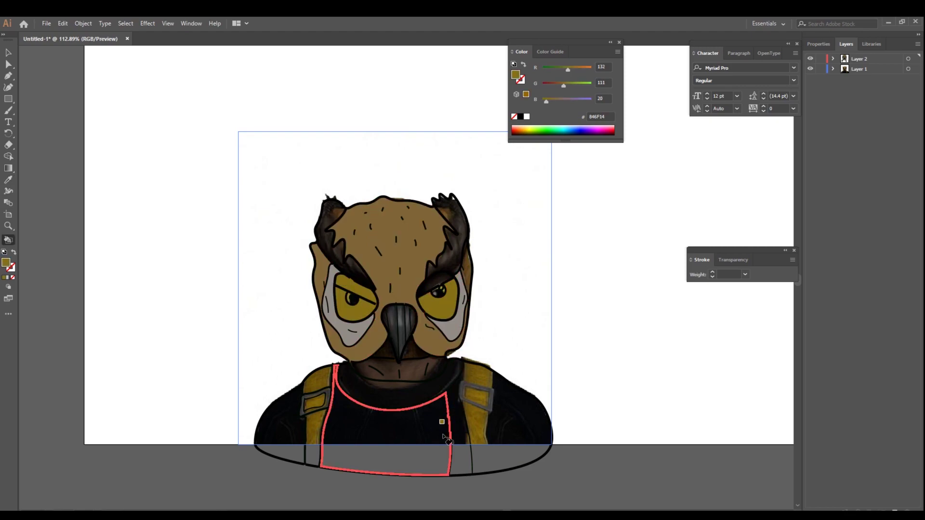
Fill the left half of the beak near-black
{"action": "key", "text": "i"}
{"action": "left_click", "coordinate": [418, 367]}
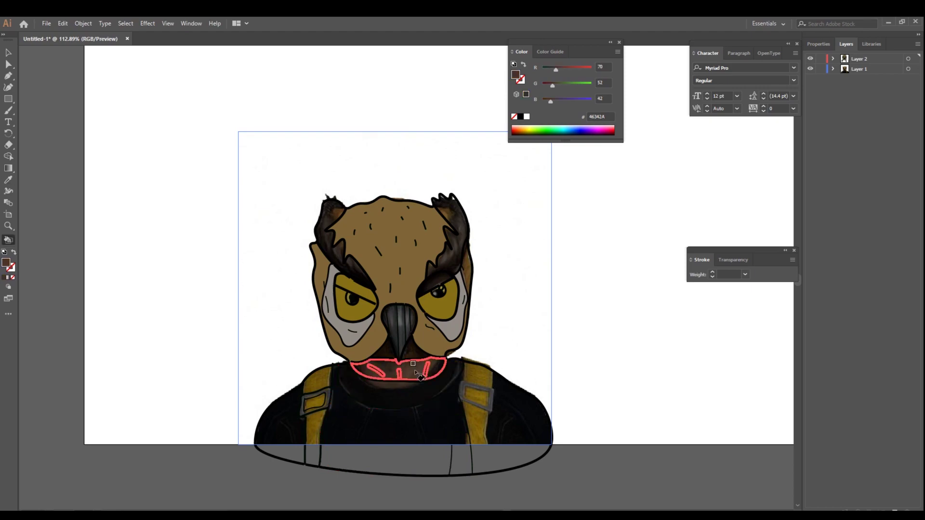
{"action": "left_click", "coordinate": [415, 350]}
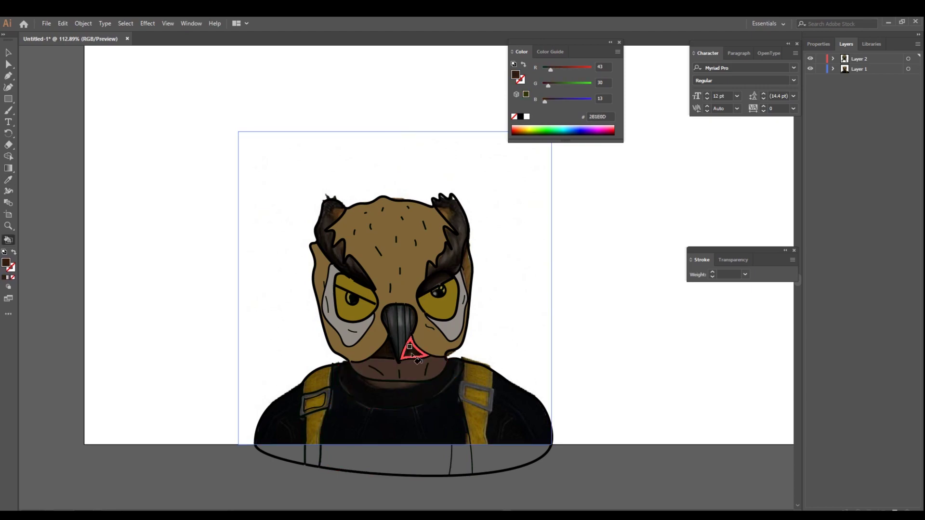
{"action": "left_click", "coordinate": [405, 324]}
{"action": "key", "text": "k"}
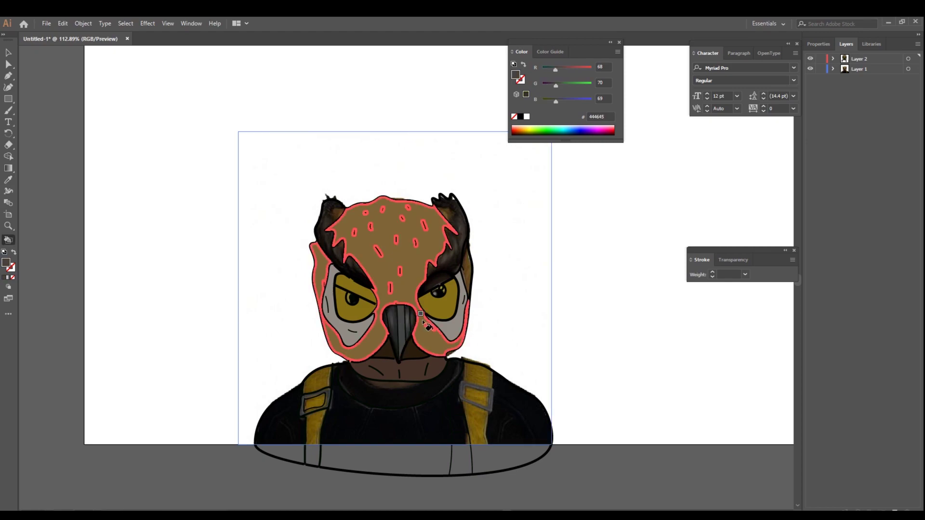
{"action": "left_click", "coordinate": [411, 320], "text": "alt"}
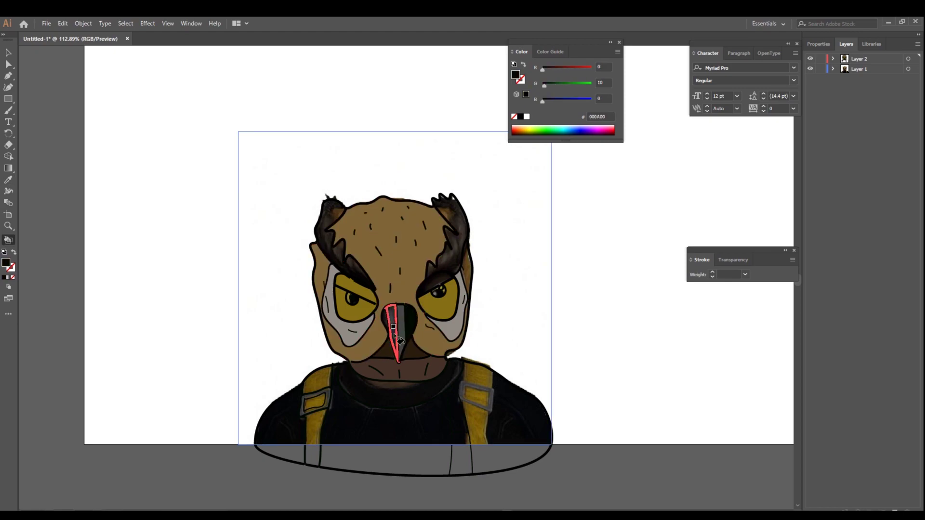
{"action": "left_click", "coordinate": [390, 322]}
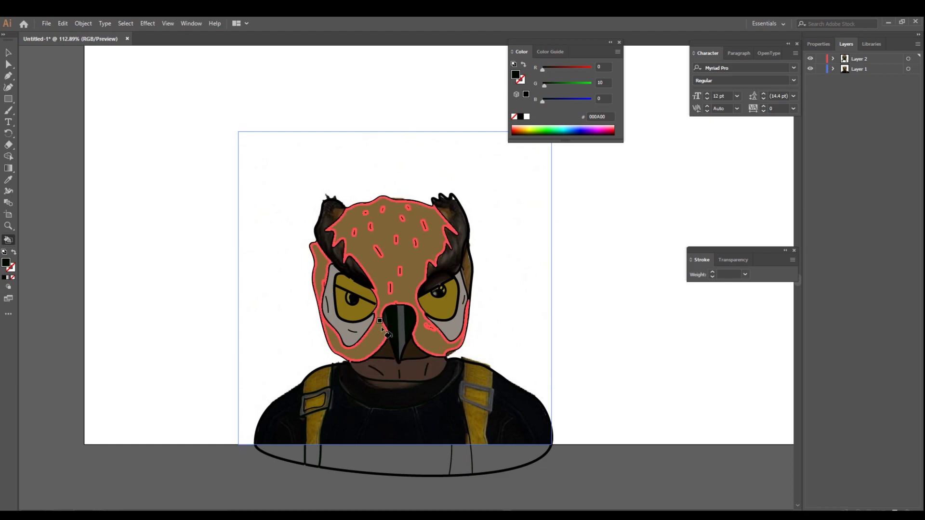
{"action": "scroll", "coordinate": [501, 463], "scroll_direction": "down", "scroll_amount": 1}
{"action": "scroll", "coordinate": [486, 477], "scroll_direction": "up", "scroll_amount": 2}
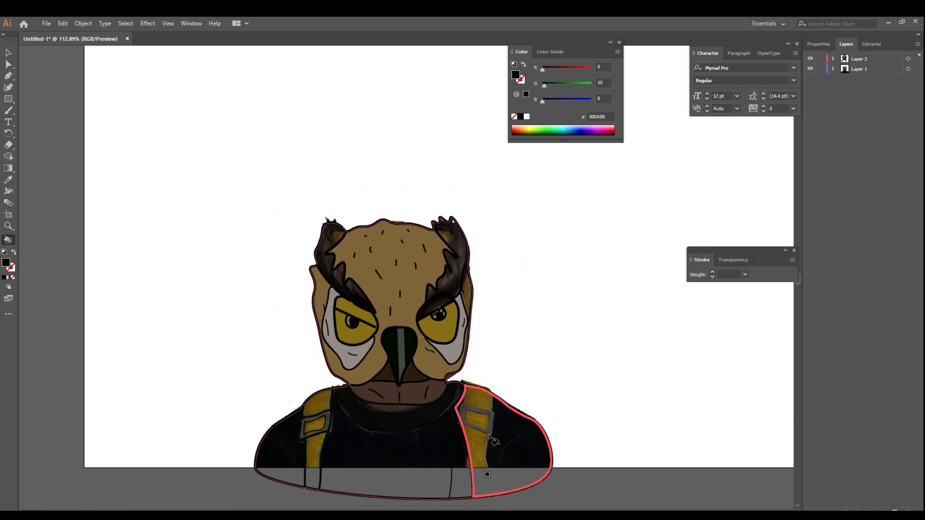
Fill the middle and right shirt regions with the shirt's near-black
{"action": "key", "text": "i"}
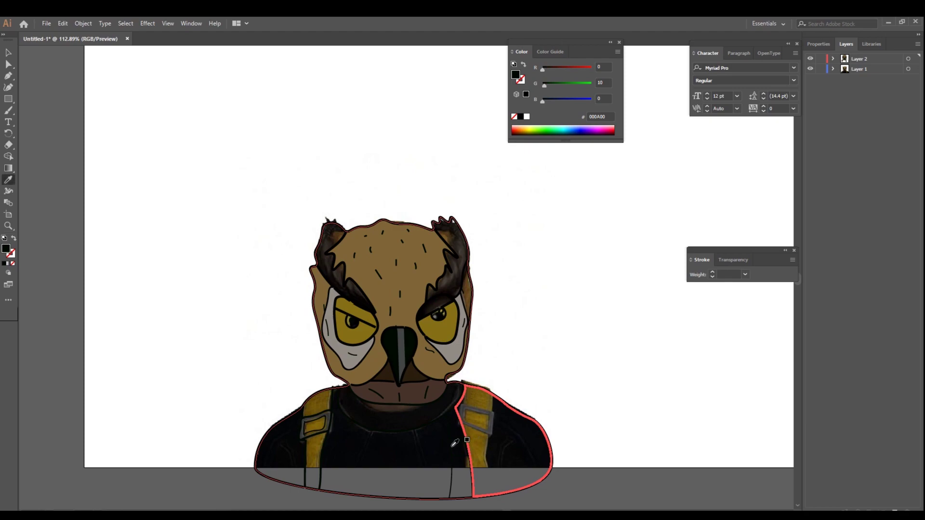
{"action": "left_click", "coordinate": [355, 456]}
{"action": "key", "text": "k"}
{"action": "left_click", "coordinate": [415, 455]}
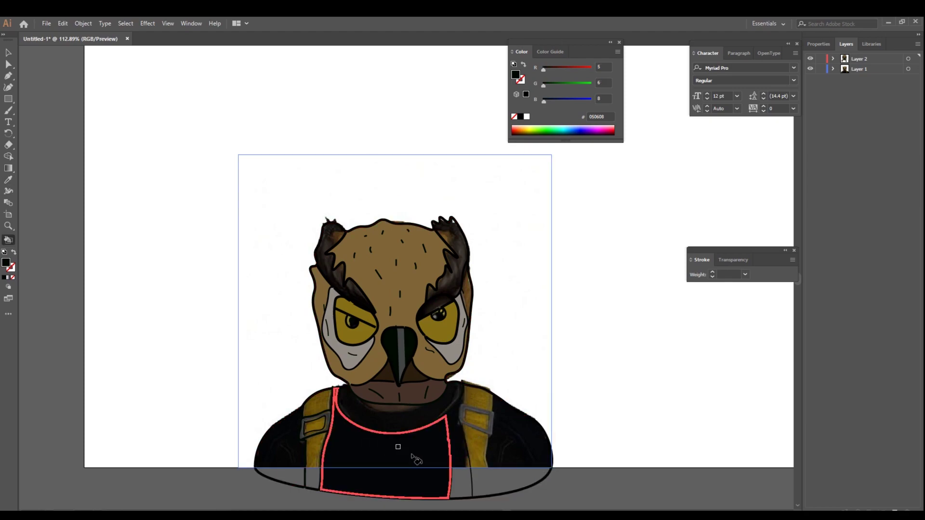
{"action": "left_click", "coordinate": [515, 454]}
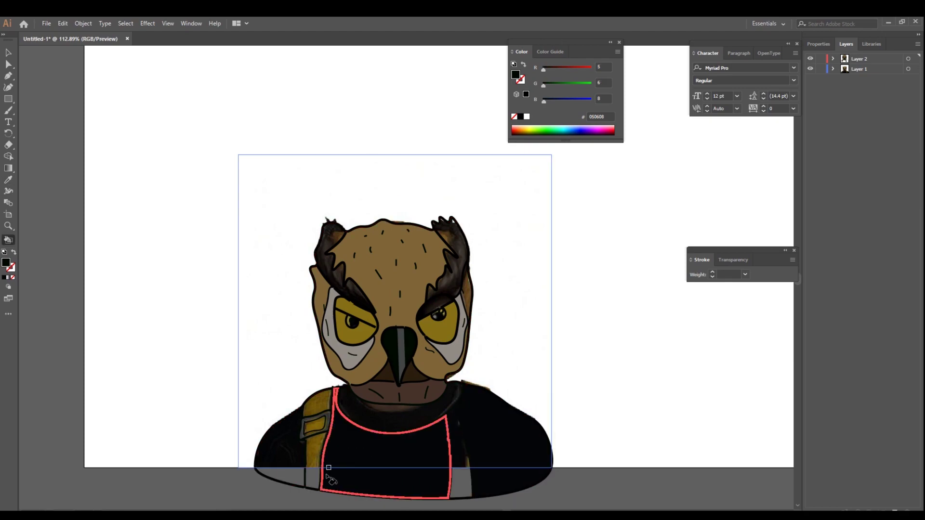
Fill three strap sections gold, sampled from the reference
{"action": "key", "text": "i"}
{"action": "left_click", "coordinate": [322, 446]}
{"action": "key", "text": "k"}
{"action": "left_click", "coordinate": [313, 438]}
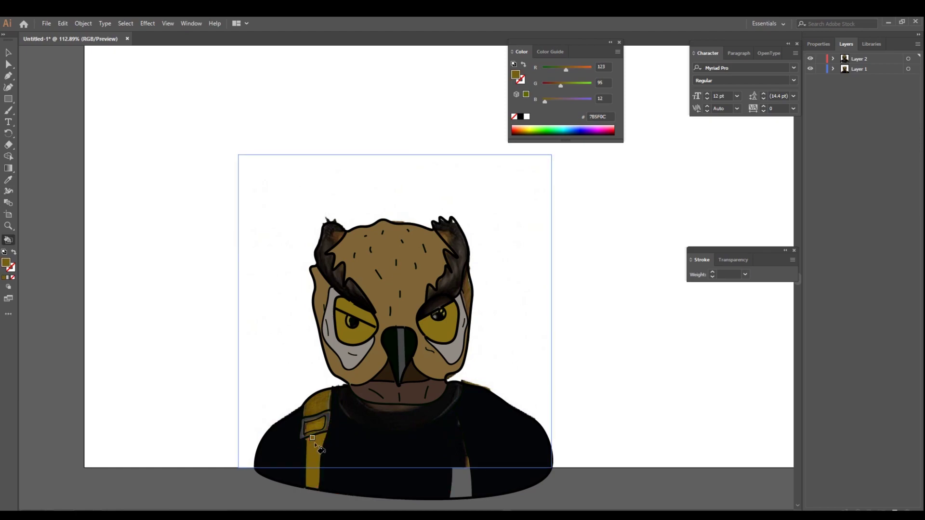
{"action": "left_click", "coordinate": [459, 479]}
{"action": "left_click", "coordinate": [457, 428]}
Fill the strap buckle white and the collar dark brown
{"action": "key", "text": "i"}
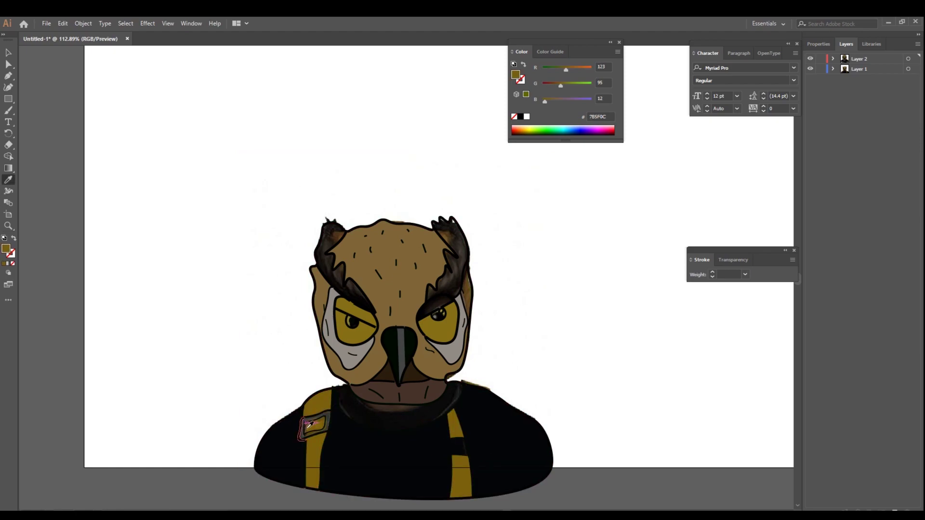
{"action": "left_click", "coordinate": [309, 426]}
{"action": "key", "text": "k"}
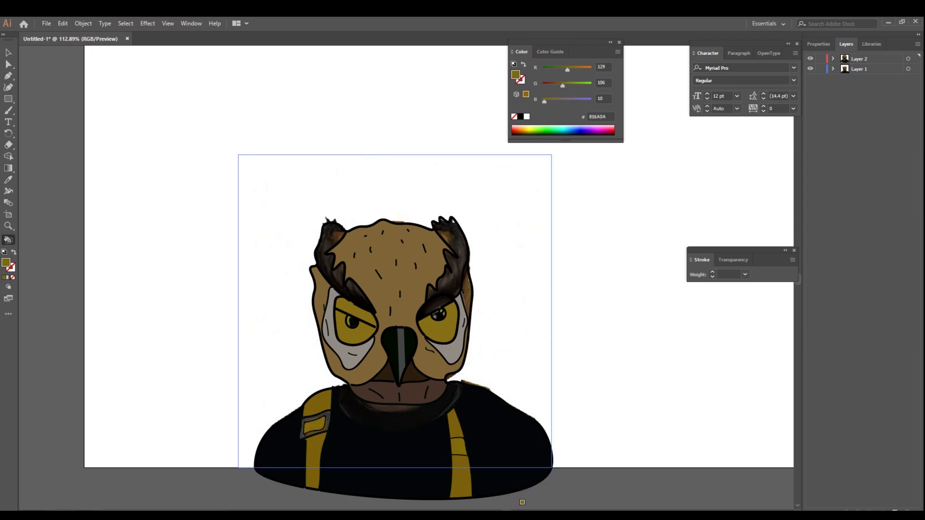
{"action": "scroll", "coordinate": [448, 457], "scroll_direction": "down", "scroll_amount": 3}
{"action": "key", "text": "i"}
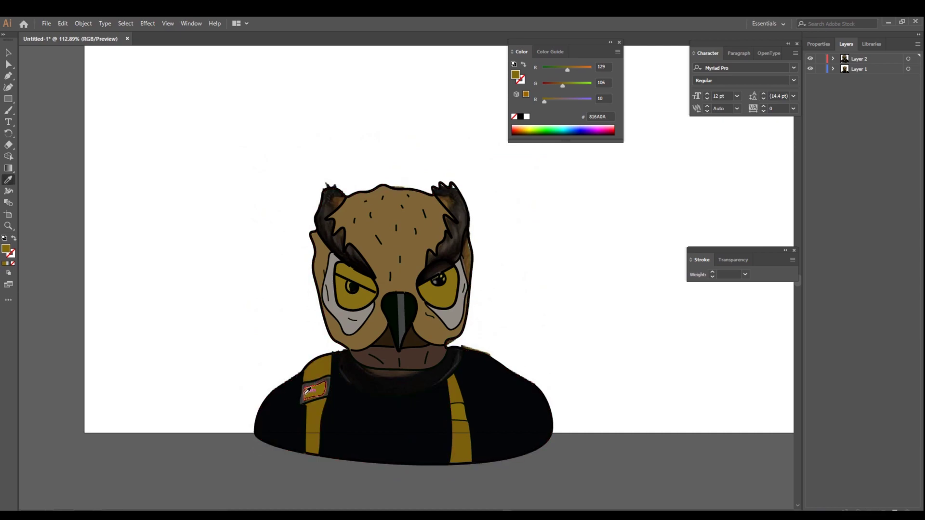
{"action": "left_click", "coordinate": [508, 149]}
{"action": "key", "text": "k"}
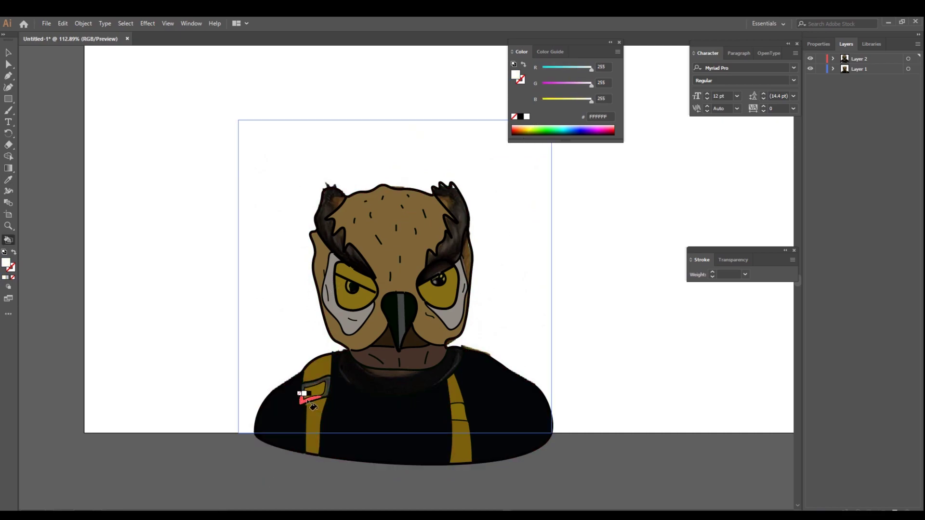
{"action": "left_click", "coordinate": [329, 397]}
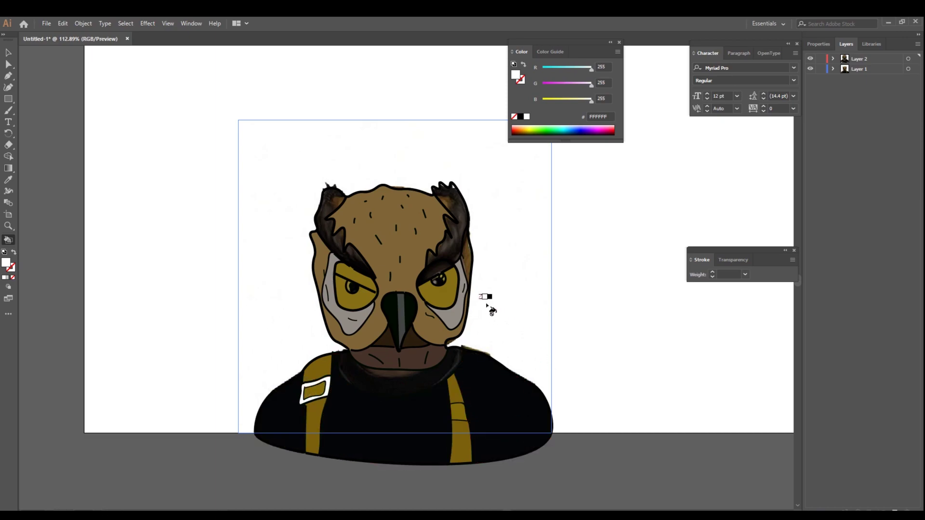
{"action": "left_click", "coordinate": [391, 378], "text": "alt"}
{"action": "left_click", "coordinate": [391, 378]}
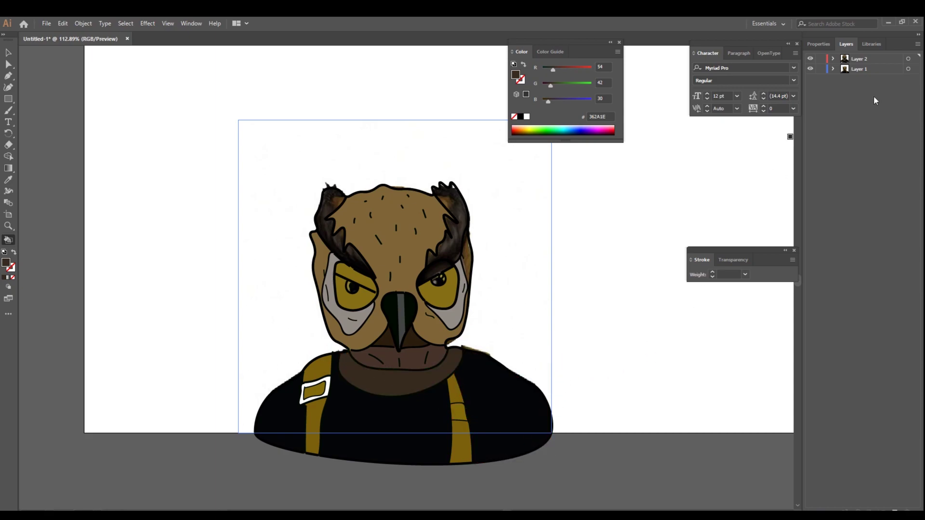
Toggle the reference image off and on to check the fills
{"action": "left_click", "coordinate": [811, 70]}
{"action": "left_click", "coordinate": [811, 70]}
{"action": "left_click", "coordinate": [811, 70]}
{"action": "left_click", "coordinate": [811, 70]}
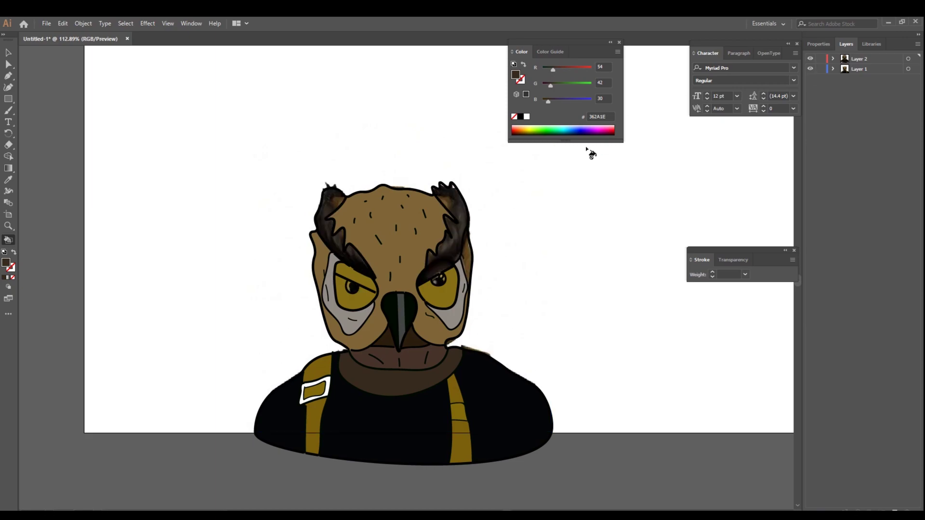
Fill the eyebrow and both upper eyelids with the dark eyebrow colour
{"action": "key", "text": "i"}
{"action": "left_click", "coordinate": [458, 240]}
{"action": "key", "text": "k"}
{"action": "left_click", "coordinate": [452, 231]}
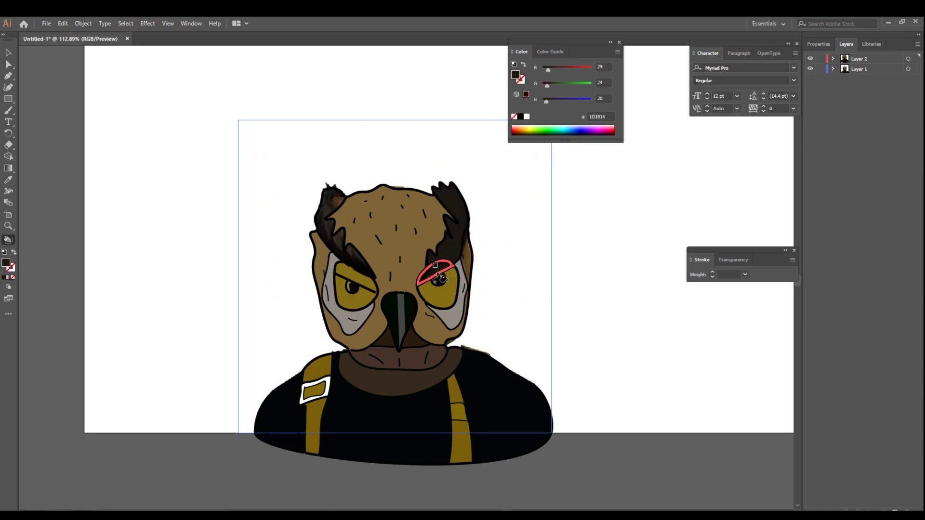
{"action": "left_click", "coordinate": [438, 273]}
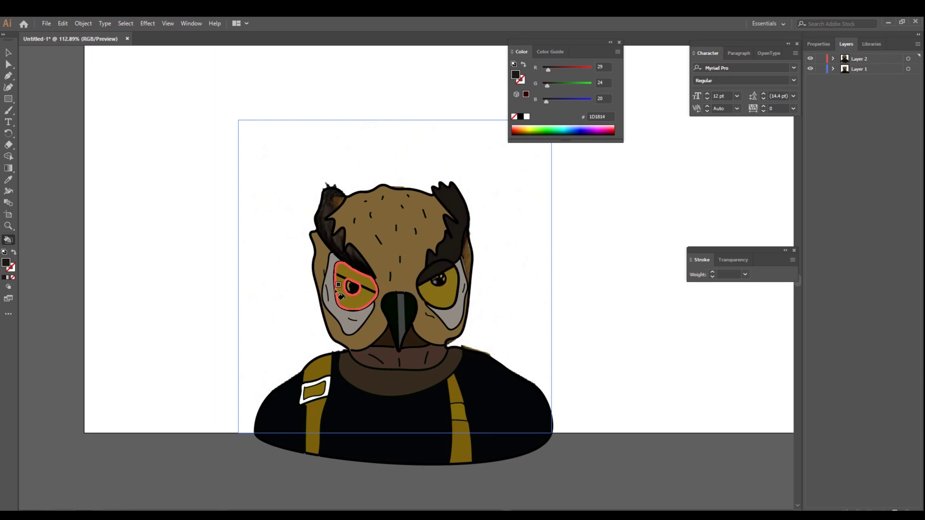
{"action": "left_click", "coordinate": [365, 278]}
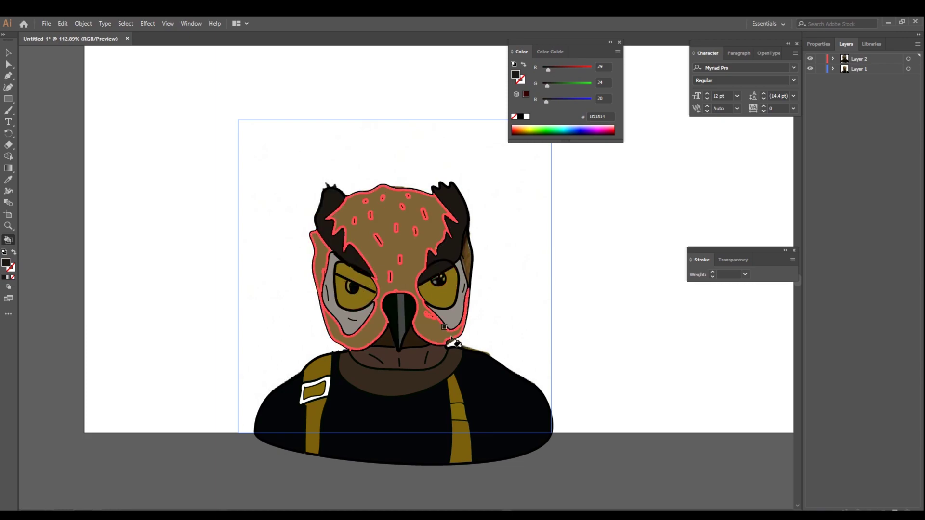
Move the whole owl character up and left on the artboard
{"action": "key", "text": "i"}
{"action": "key", "text": "v"}
{"action": "left_click_drag", "start_coordinate": [369, 189], "coordinate": [351, 125]}
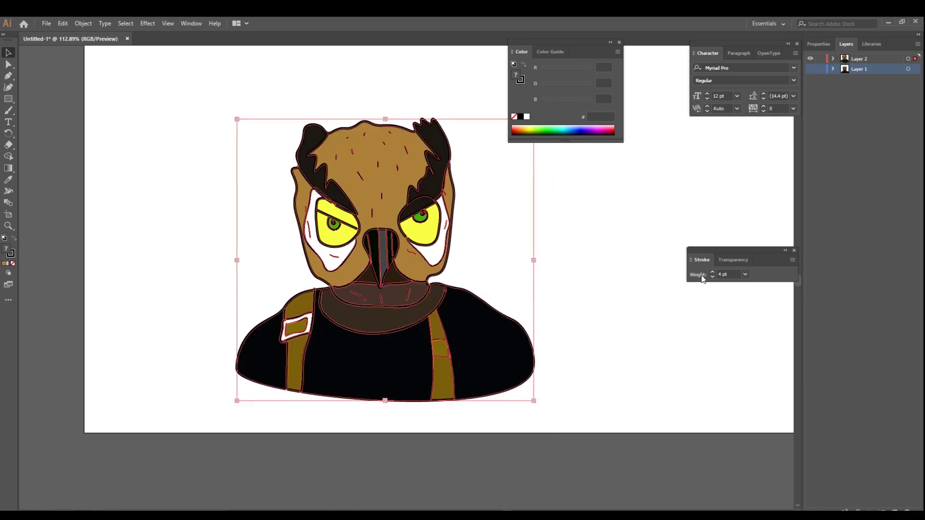
Deselect the owl, then Export As vannossthumnail.png with a transparent PNG background
{"action": "left_click", "coordinate": [550, 216]}
{"action": "scroll", "coordinate": [552, 212], "scroll_direction": "up", "scroll_amount": 3}
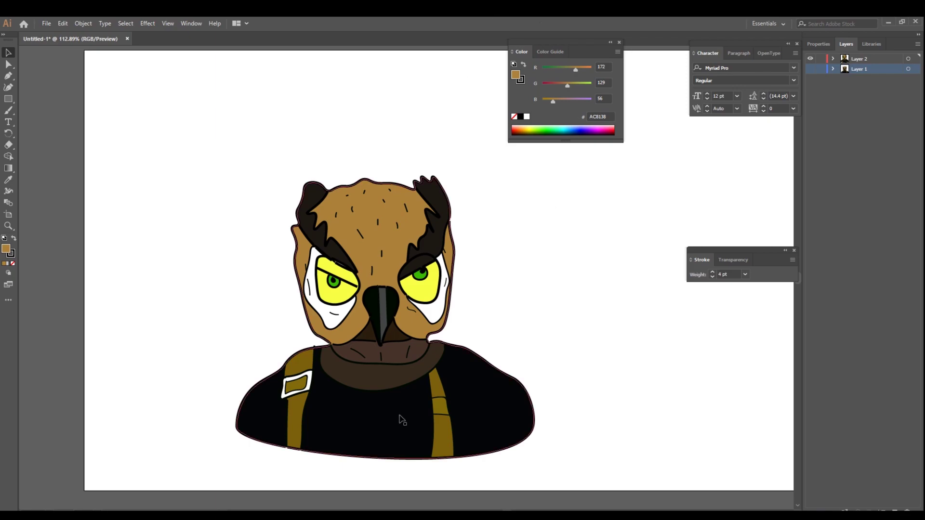
{"action": "scroll", "coordinate": [402, 419], "scroll_direction": "up", "scroll_amount": 2}
{"action": "scroll", "coordinate": [412, 300], "scroll_direction": "down", "scroll_amount": 1}
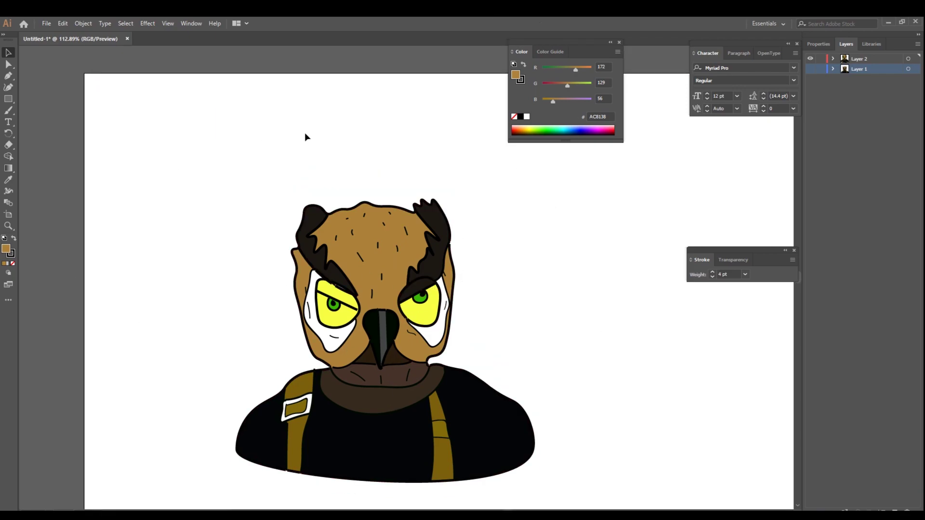
{"action": "scroll", "coordinate": [103, 371], "scroll_direction": "down", "scroll_amount": 1}
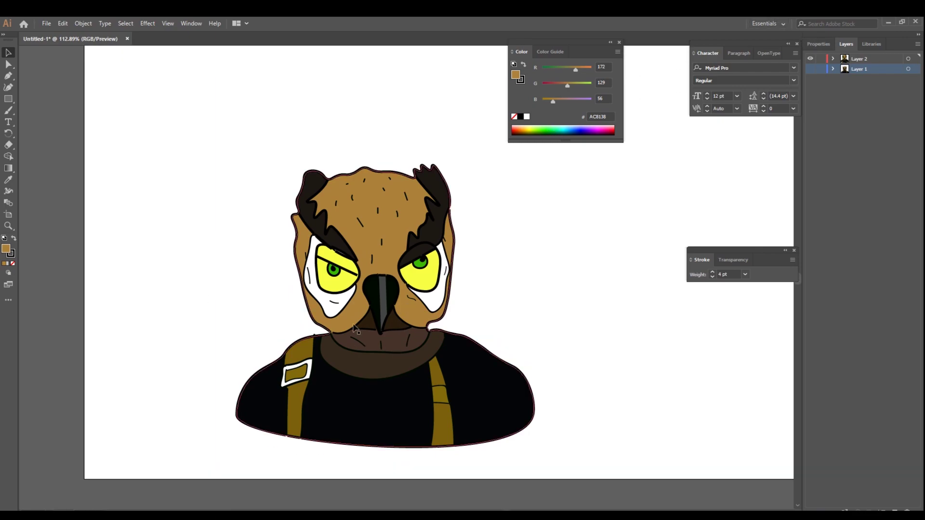
{"action": "left_click", "coordinate": [45, 23]}
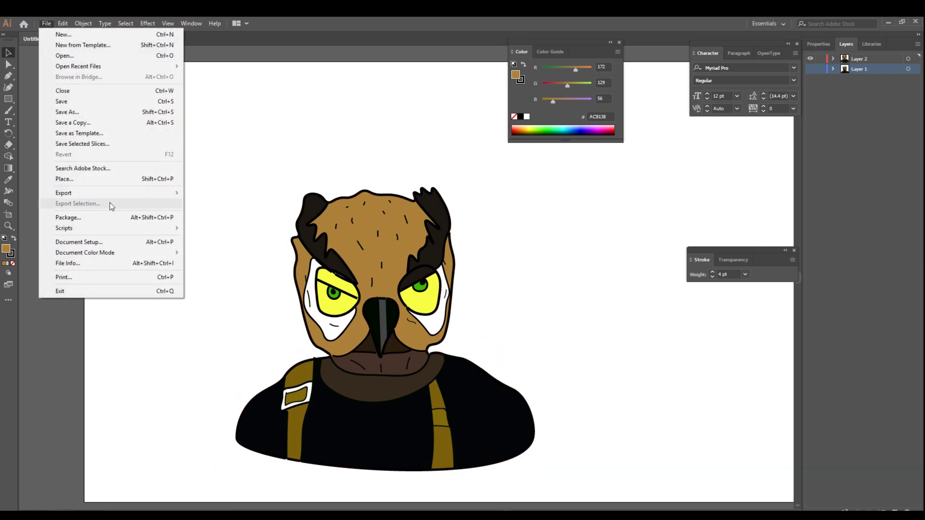
{"action": "mouse_move", "coordinate": [137, 195]}
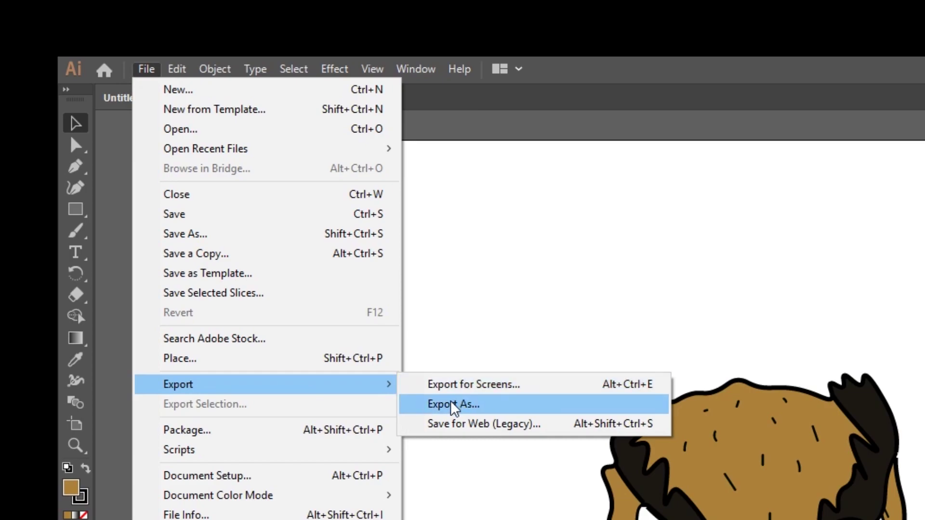
{"action": "left_click", "coordinate": [213, 203]}
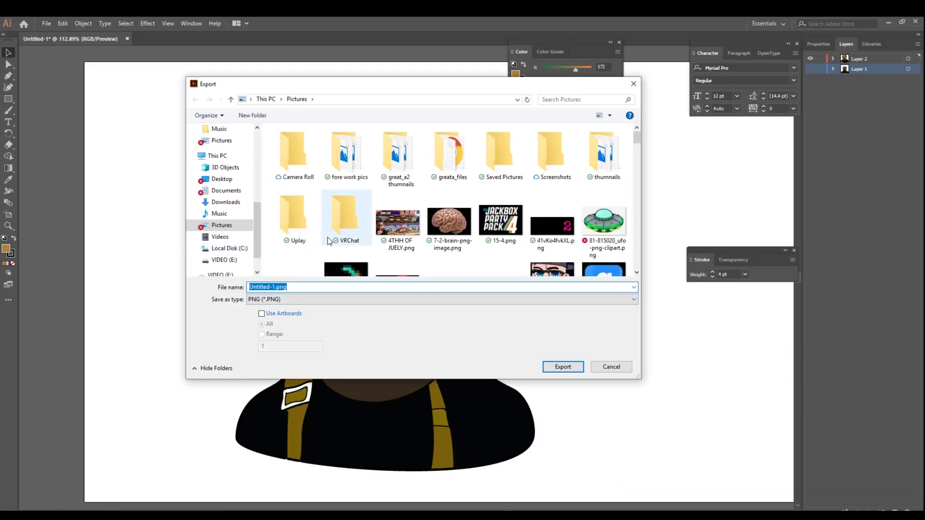
{"action": "type", "text": "vannossthumnail"}
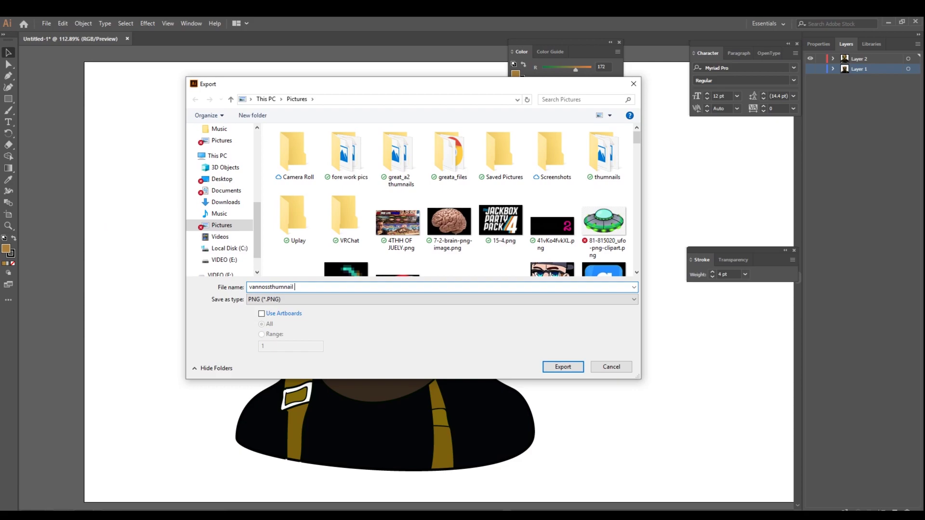
{"action": "left_click", "coordinate": [567, 368]}
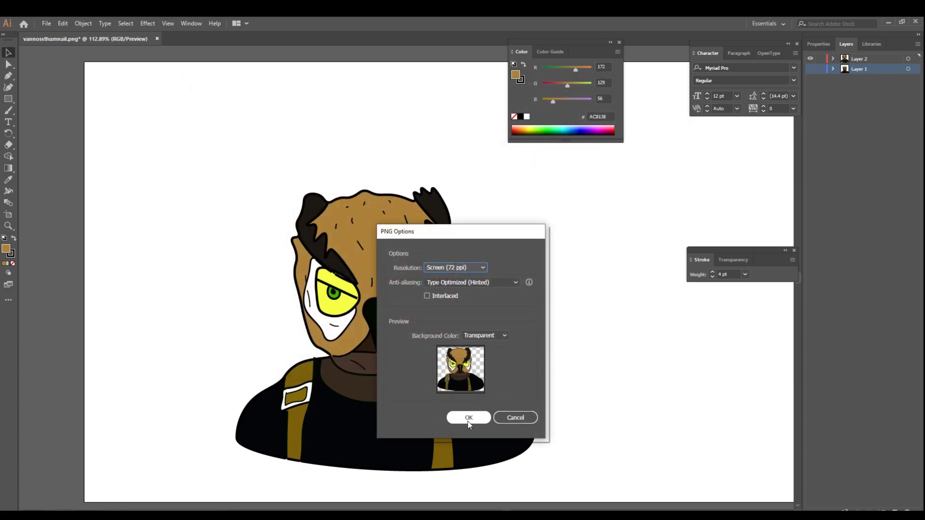
{"action": "left_click", "coordinate": [468, 418]}
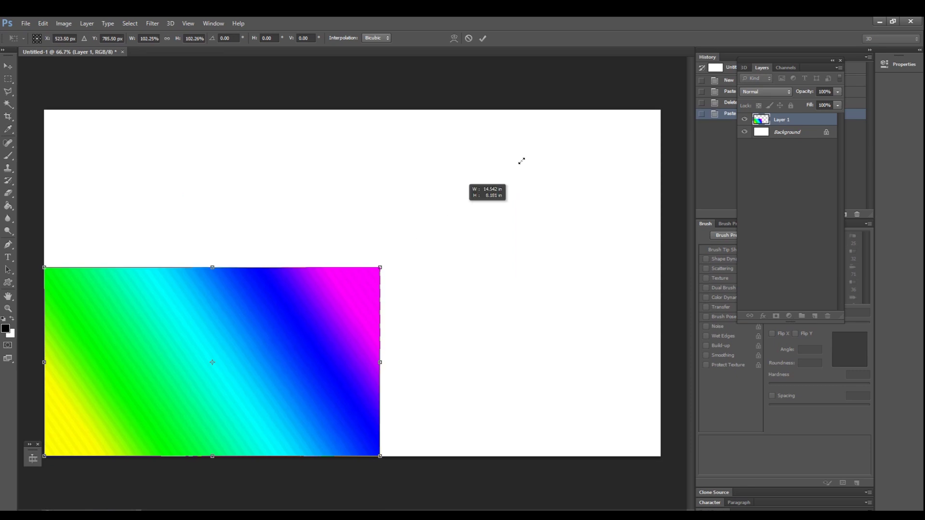
Stretch the gradient over the canvas, then open vannossthumnail.png and cut the whole owl out
{"action": "left_click_drag", "start_coordinate": [522, 161], "coordinate": [669, 105]}
{"action": "key", "text": "Return"}
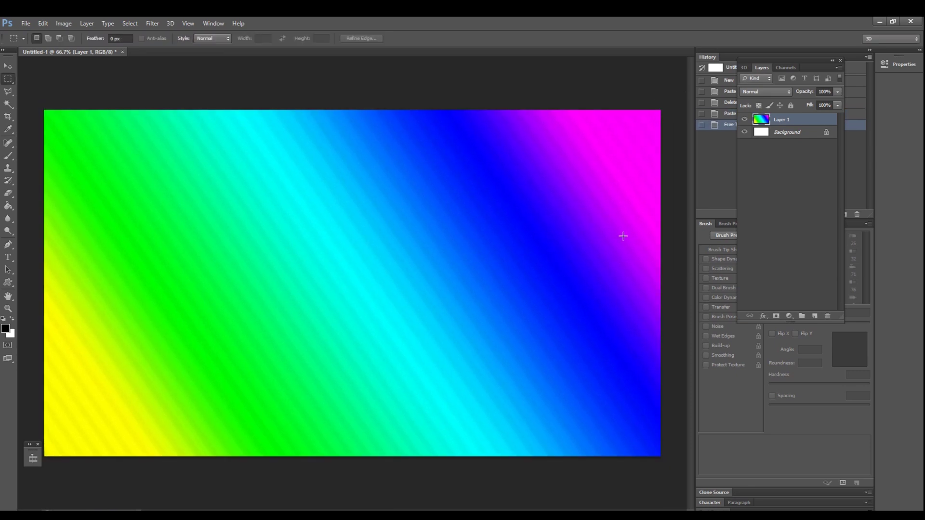
{"action": "left_click", "coordinate": [25, 23]}
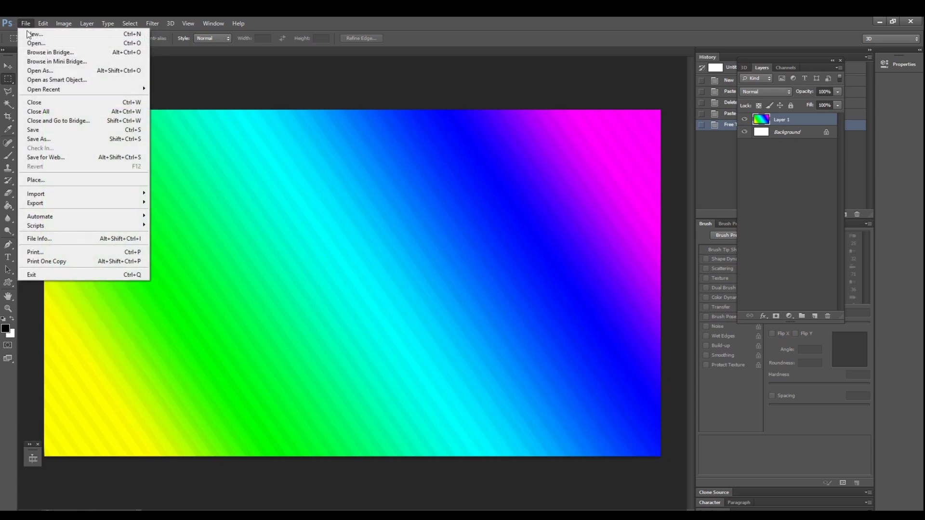
{"action": "left_click", "coordinate": [218, 118]}
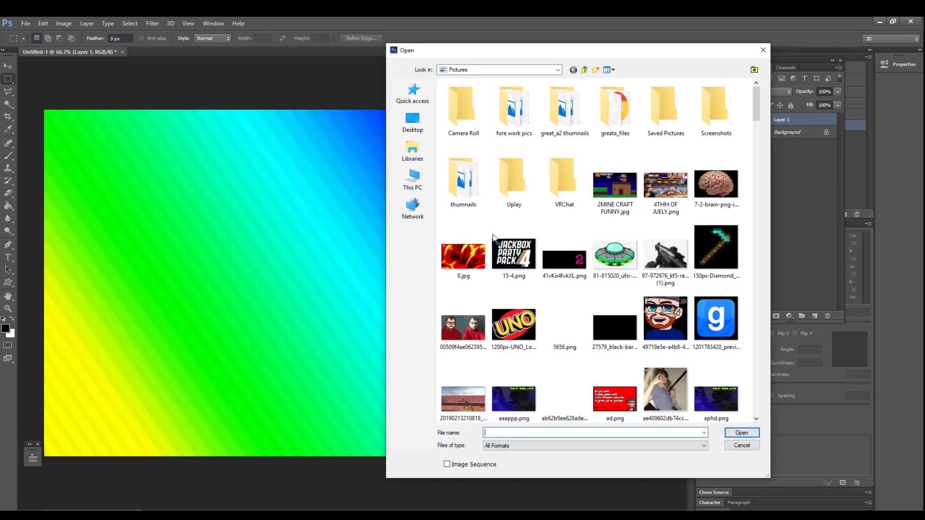
{"action": "scroll", "coordinate": [540, 254], "scroll_direction": "down", "scroll_amount": 12}
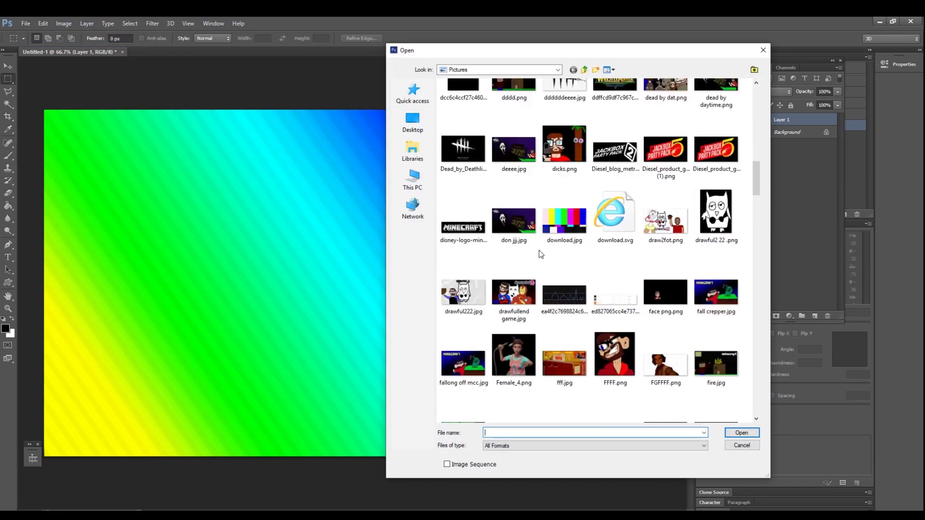
{"action": "scroll", "coordinate": [540, 254], "scroll_direction": "down", "scroll_amount": 5}
{"action": "type", "text": "va"}
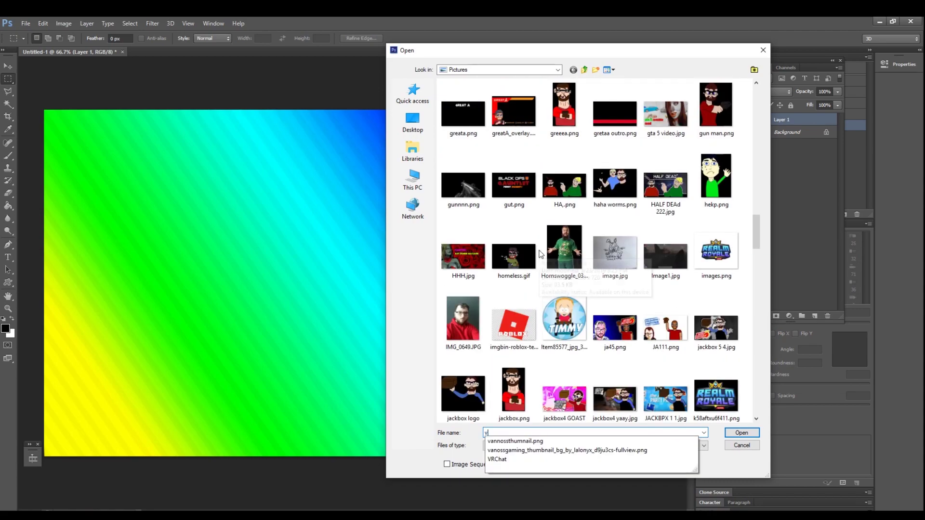
{"action": "left_click", "coordinate": [517, 441]}
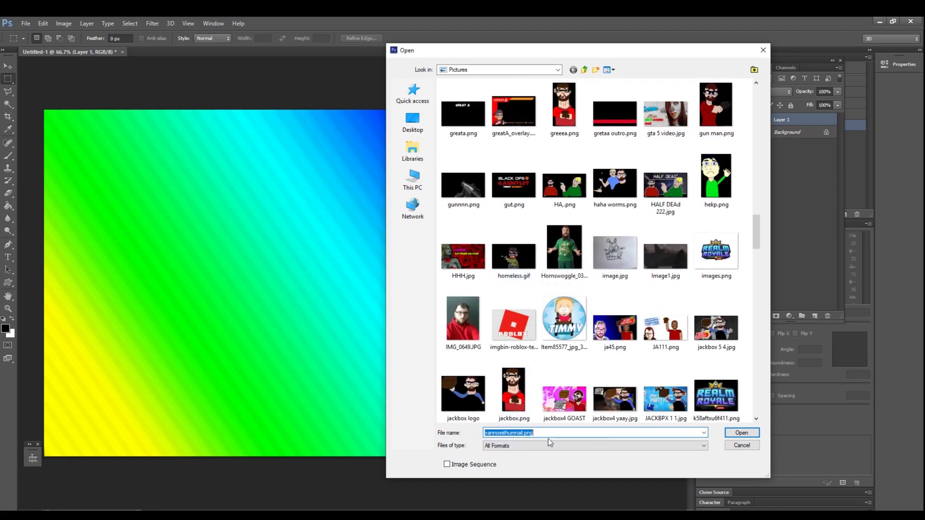
{"action": "left_click", "coordinate": [730, 433]}
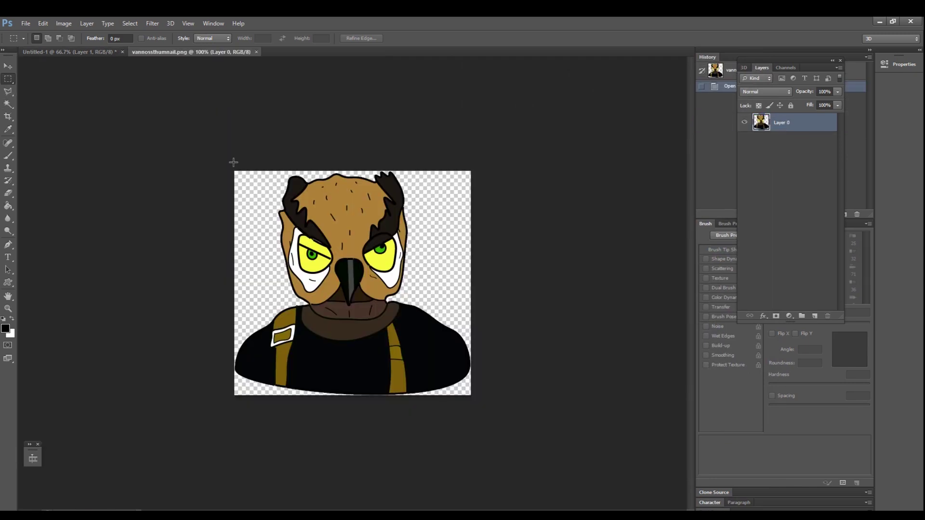
{"action": "left_click_drag", "start_coordinate": [233, 162], "coordinate": [503, 409]}
{"action": "key", "text": "ctrl+x"}
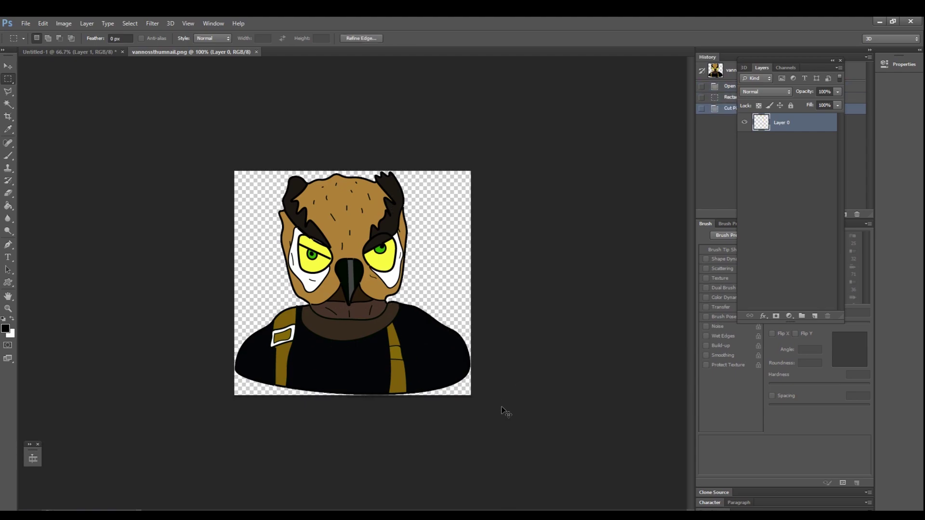
Paste the owl onto the gradient canvas, enlarge it to about 193%, and place it bottom-right
{"action": "left_click", "coordinate": [58, 50]}
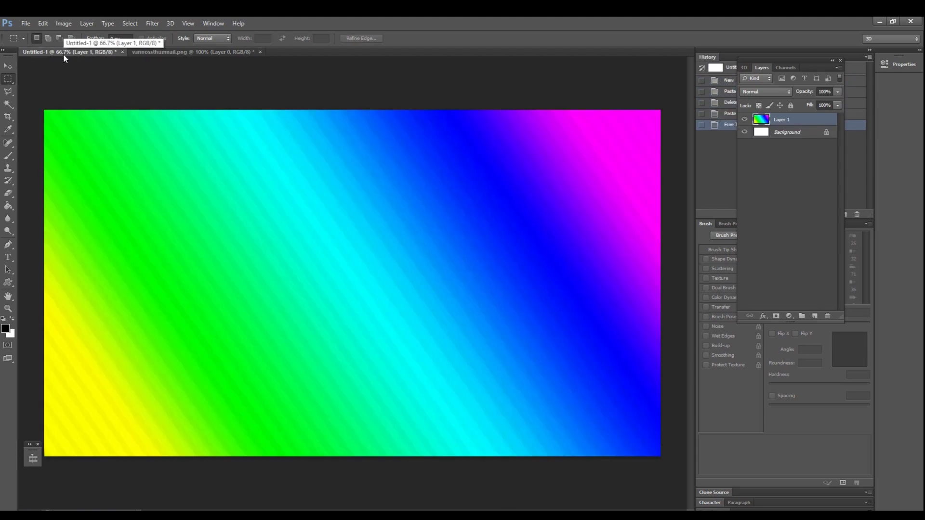
{"action": "key", "text": "ctrl+v"}
{"action": "key", "text": "ctrl+t"}
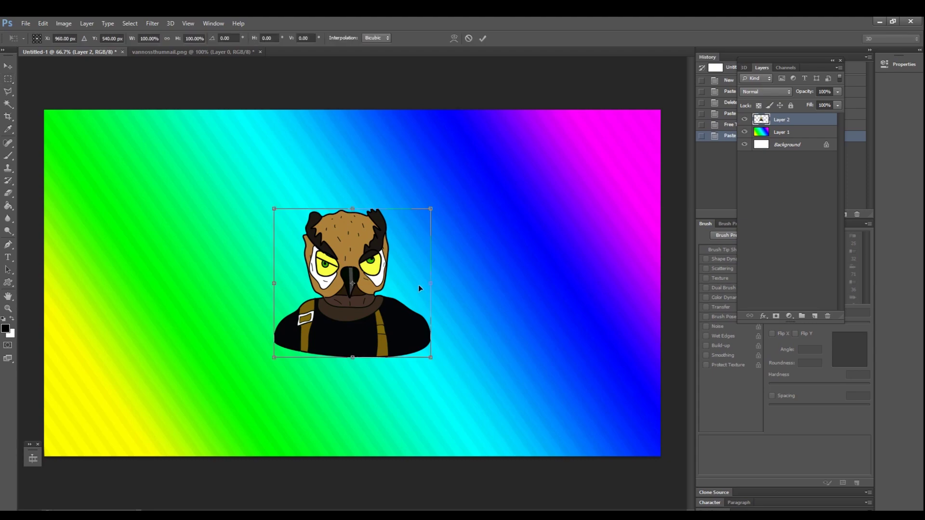
{"action": "left_click_drag", "start_coordinate": [412, 297], "coordinate": [631, 383]}
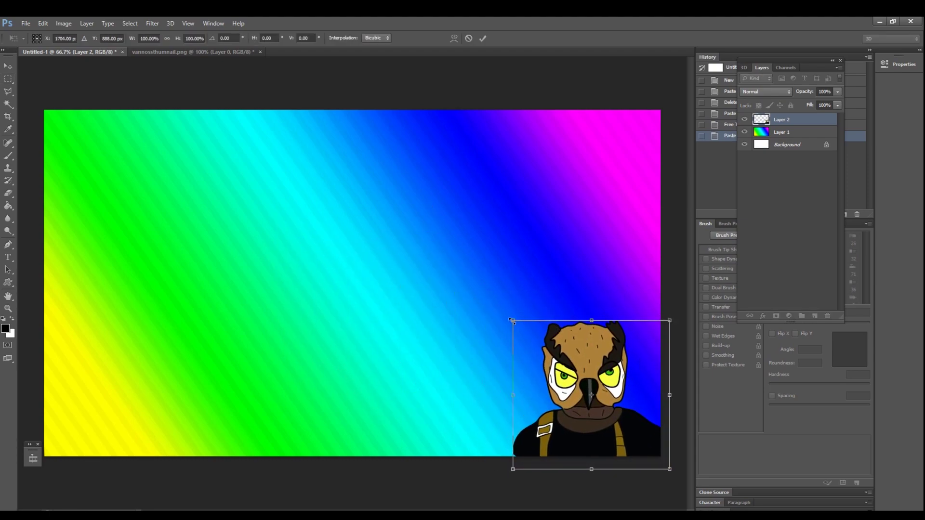
{"action": "left_click_drag", "start_coordinate": [512, 320], "coordinate": [365, 180]}
{"action": "left_click_drag", "start_coordinate": [536, 369], "coordinate": [552, 387]}
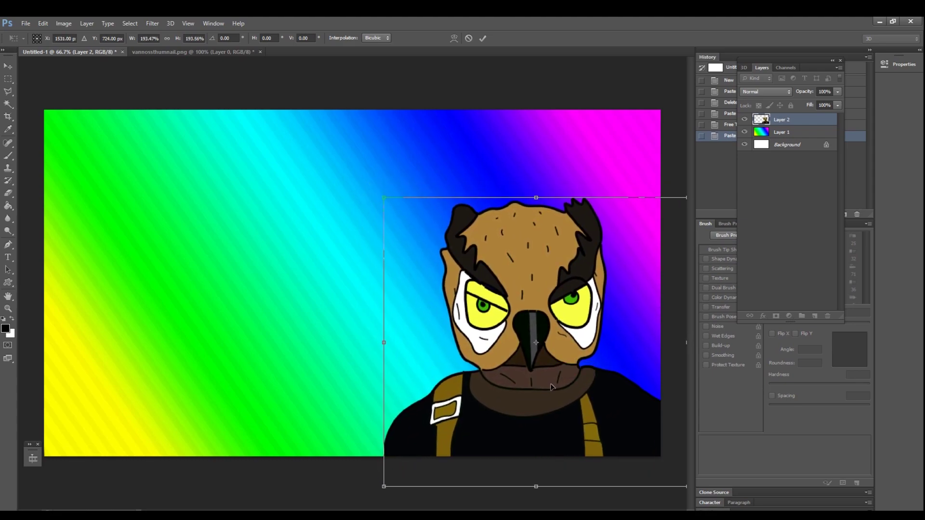
{"action": "key", "text": "Return"}
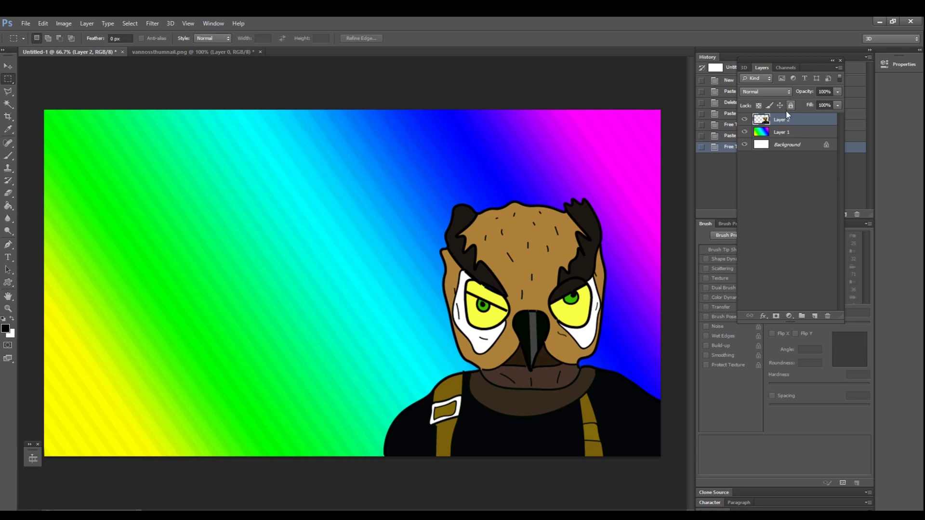
Add a 13 px black Stroke layer style to the owl layer
{"action": "right_click", "coordinate": [781, 123]}
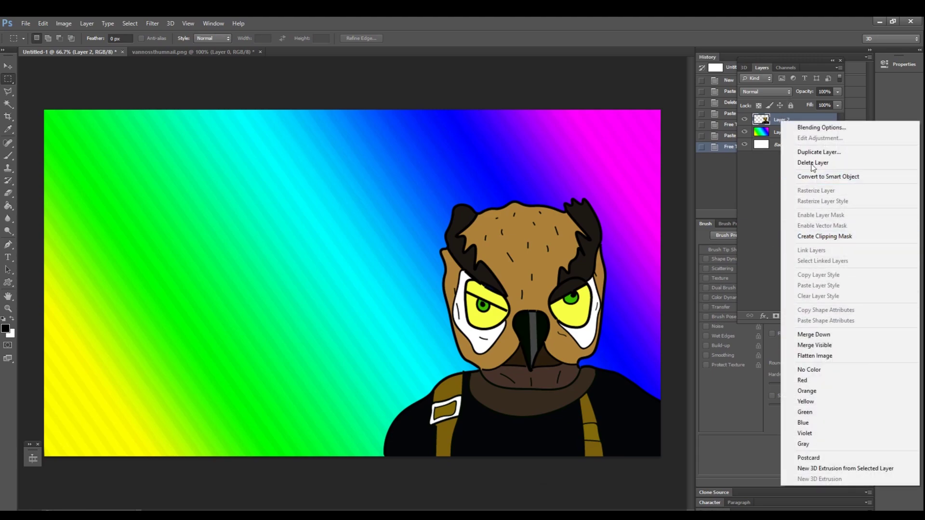
{"action": "left_click", "coordinate": [814, 128]}
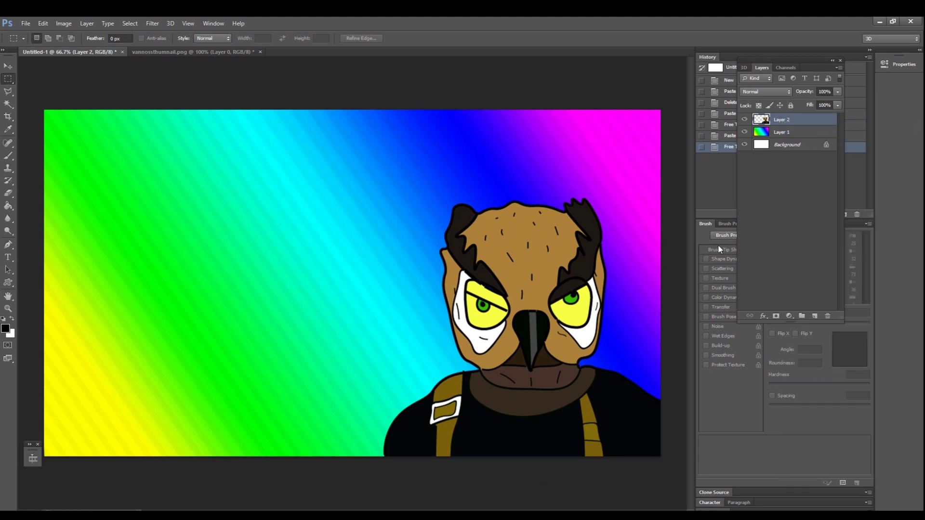
{"action": "left_click", "coordinate": [524, 183]}
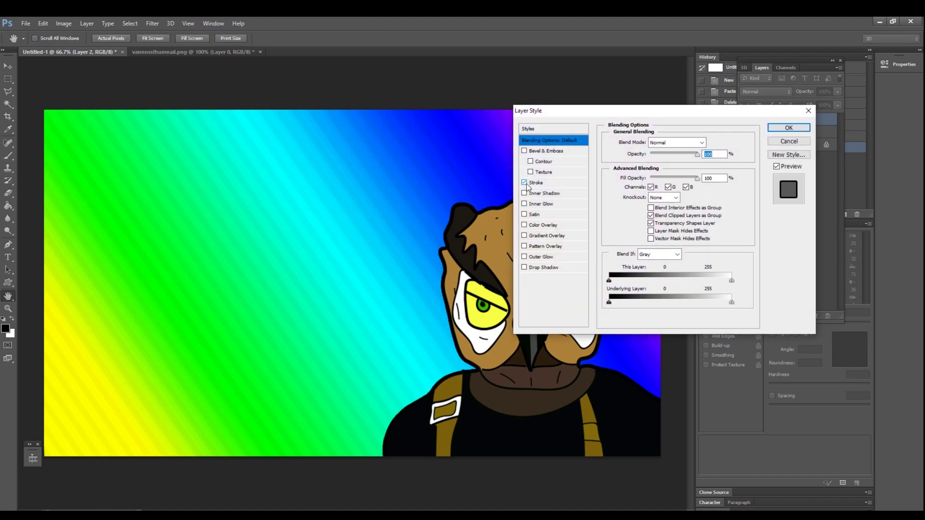
{"action": "left_click", "coordinate": [548, 186]}
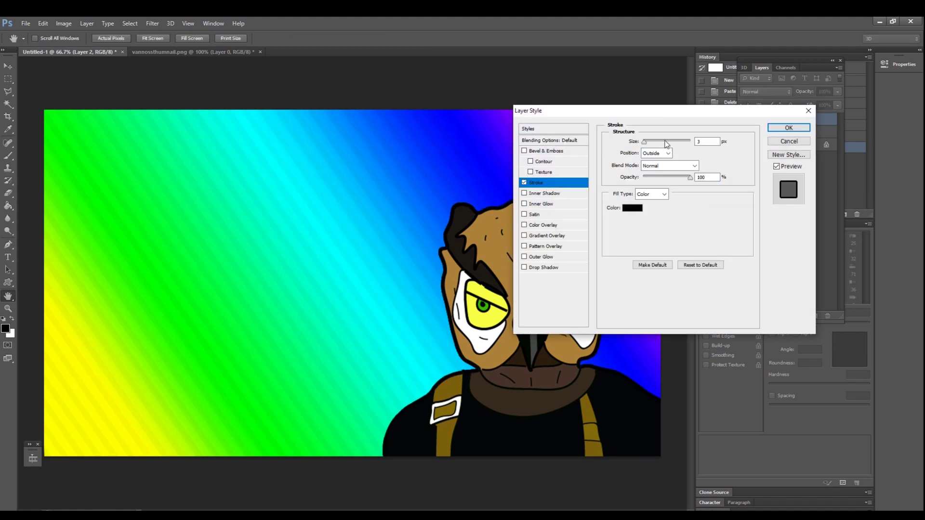
{"action": "mouse_move", "coordinate": [647, 144]}
{"action": "left_mouse_down"}
{"action": "mouse_move", "coordinate": [674, 146]}
{"action": "mouse_move", "coordinate": [636, 153]}
{"action": "mouse_move", "coordinate": [659, 153]}
{"action": "mouse_move", "coordinate": [647, 153]}
{"action": "left_mouse_up"}
Apply the stroke, then shrink the owl to about 63% in the lower-right corner
{"action": "left_click", "coordinate": [789, 128]}
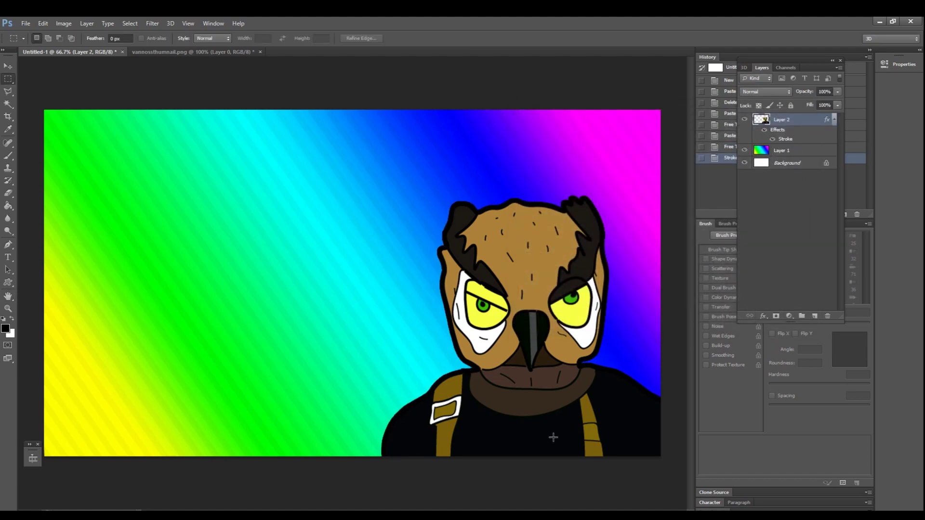
{"action": "key", "text": "ctrl+t"}
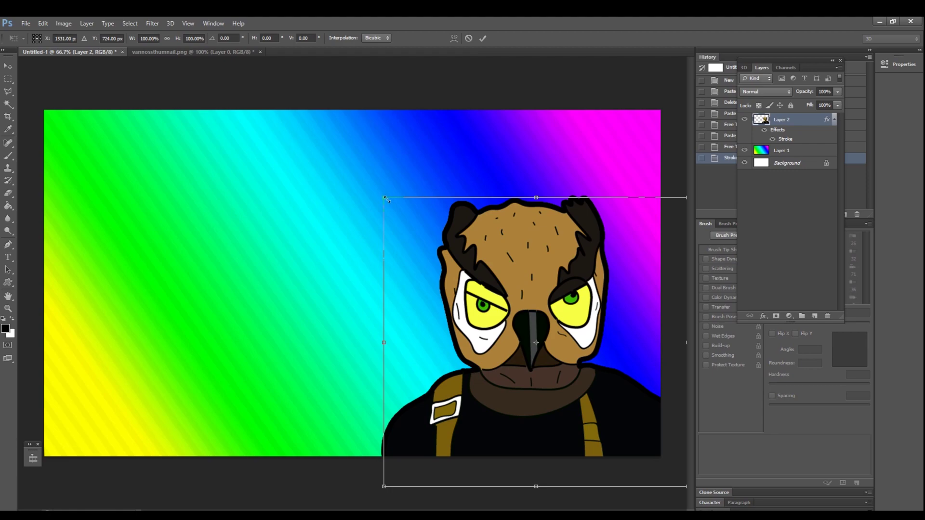
{"action": "left_click_drag", "start_coordinate": [389, 201], "coordinate": [498, 305]}
{"action": "left_click_drag", "start_coordinate": [563, 364], "coordinate": [543, 371]}
{"action": "key", "text": "Return"}
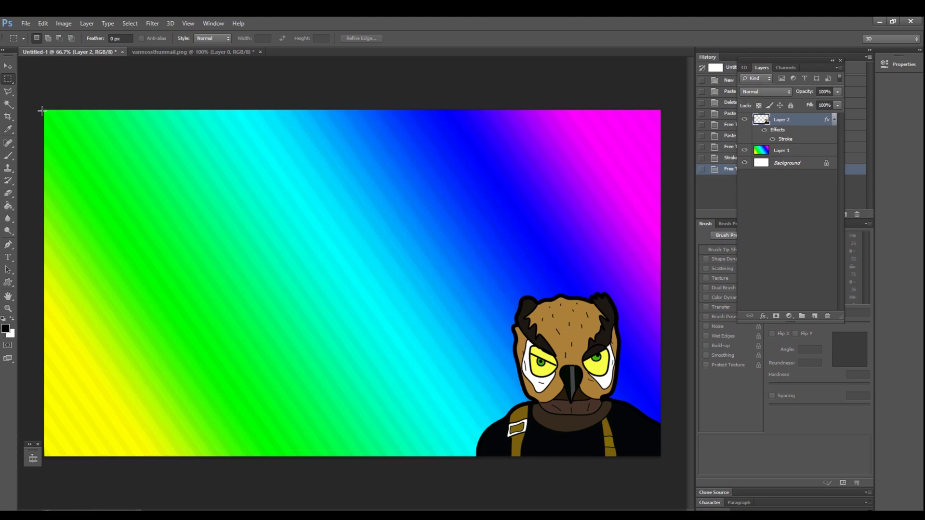
Draw a black rectangle band across the full canvas width near the top
{"action": "left_click_drag", "start_coordinate": [41, 141], "coordinate": [673, 205]}
{"action": "right_click", "coordinate": [598, 194]}
{"action": "left_click", "coordinate": [621, 198]}
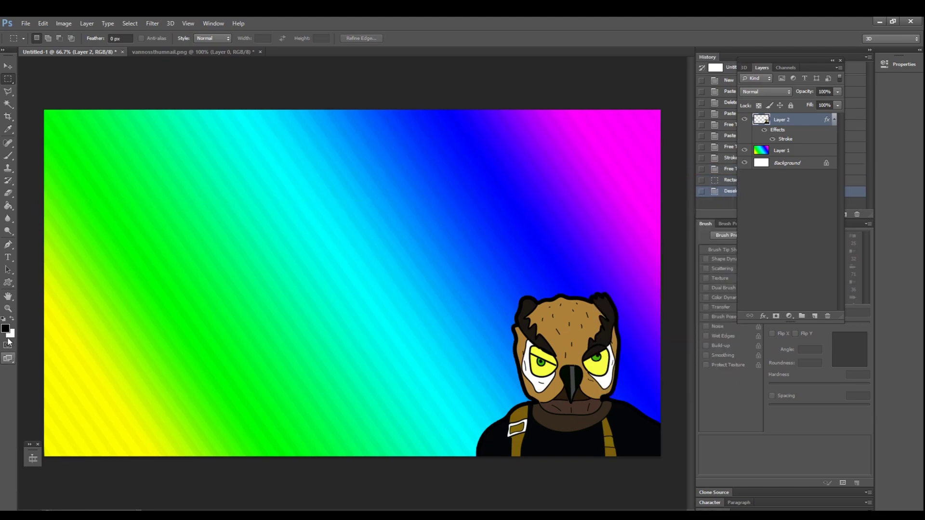
{"action": "left_click", "coordinate": [8, 286]}
{"action": "left_click", "coordinate": [33, 284]}
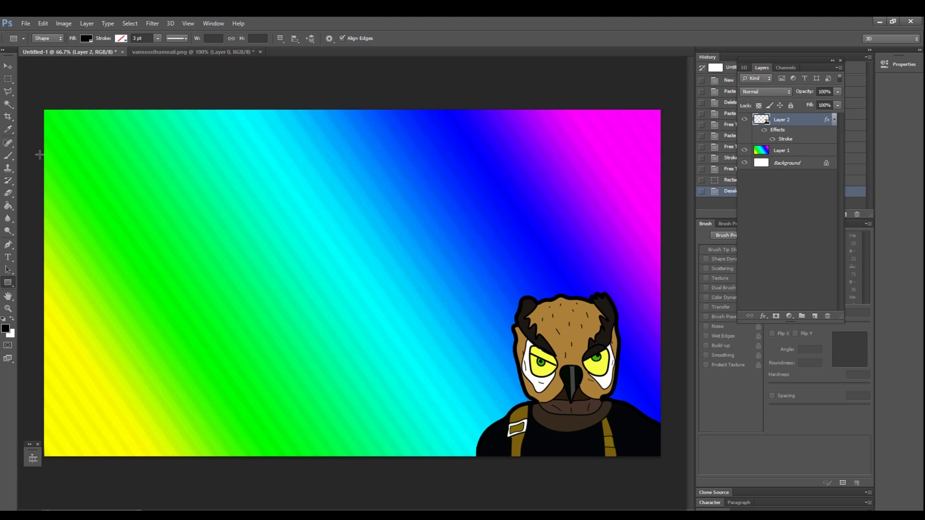
{"action": "left_click_drag", "start_coordinate": [40, 143], "coordinate": [667, 206]}
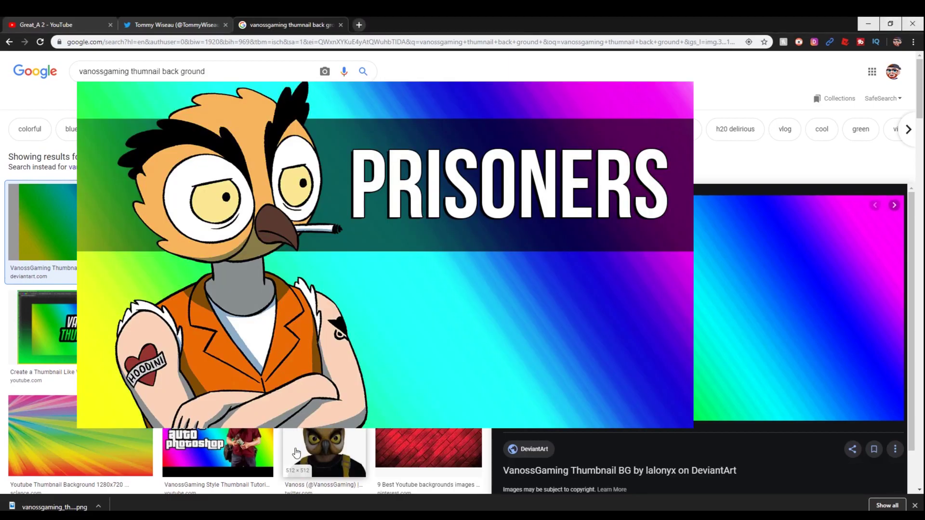
Delete 'back ground' from the Google Images query and search 'vanossgaming thumnail' again
{"action": "scroll", "coordinate": [296, 449], "scroll_direction": "down", "scroll_amount": 5}
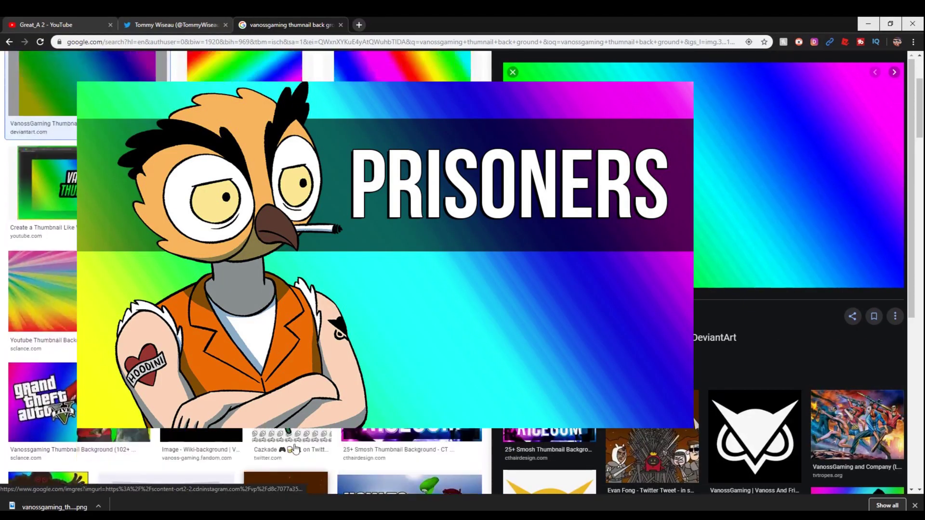
{"action": "scroll", "coordinate": [296, 449], "scroll_direction": "up", "scroll_amount": 10}
{"action": "left_click", "coordinate": [155, 72]}
{"action": "double_click", "coordinate": [144, 73]}
{"action": "left_click", "coordinate": [184, 72]}
{"action": "left_click_drag", "start_coordinate": [164, 75], "coordinate": [385, 108]}
{"action": "key", "text": "BackSpace"}
{"action": "key", "text": "Return"}
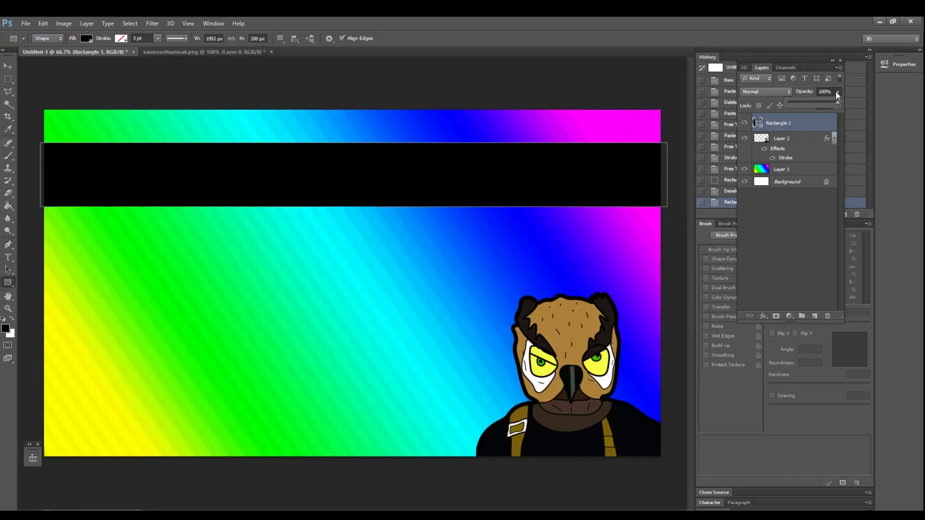
Lower the black band layer's opacity to 47%
{"action": "left_click_drag", "start_coordinate": [835, 101], "coordinate": [812, 105]}
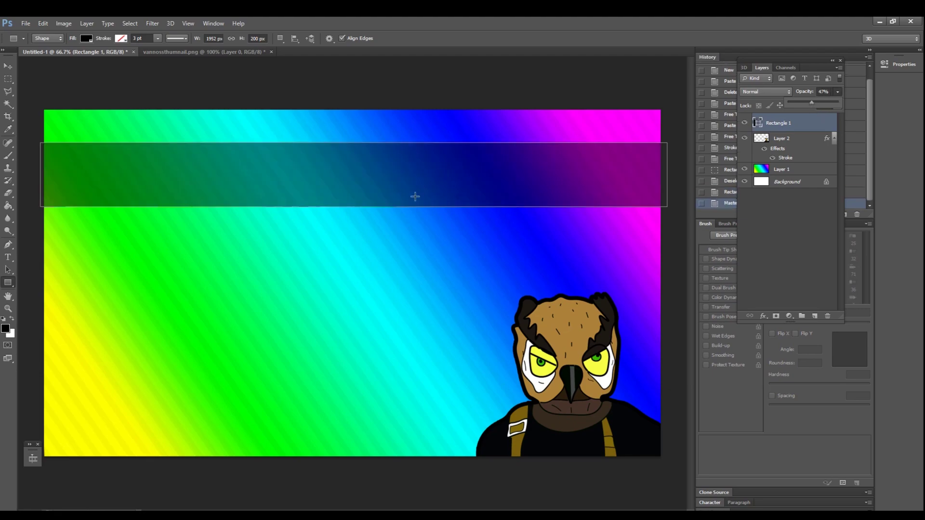
{"action": "left_click", "coordinate": [6, 79]}
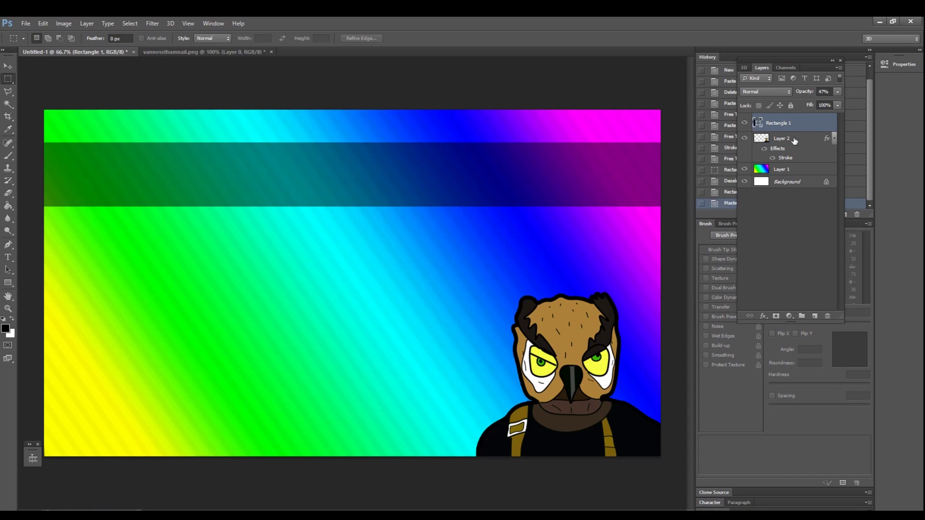
Scale the owl layer up to about 117% and reposition it at the lower right
{"action": "left_click", "coordinate": [789, 145]}
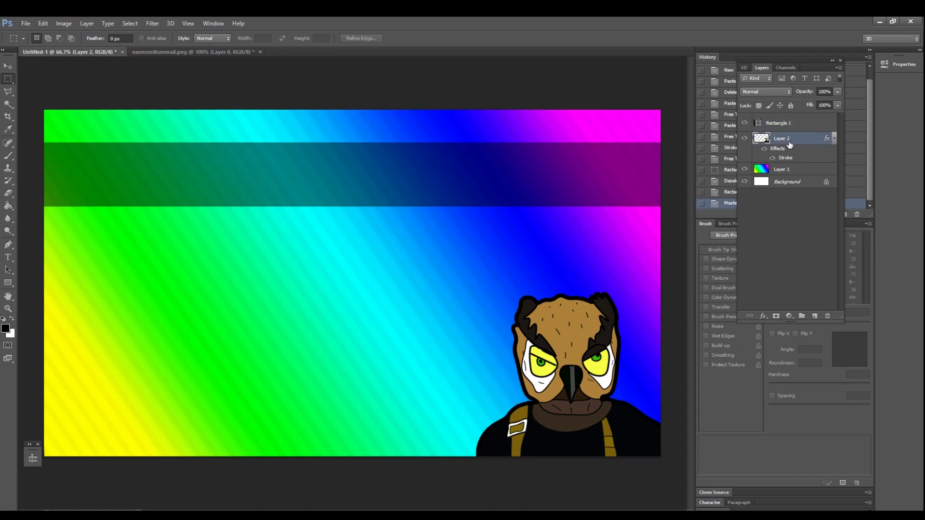
{"action": "key", "text": "ctrl+t"}
{"action": "left_click_drag", "start_coordinate": [591, 361], "coordinate": [567, 304]}
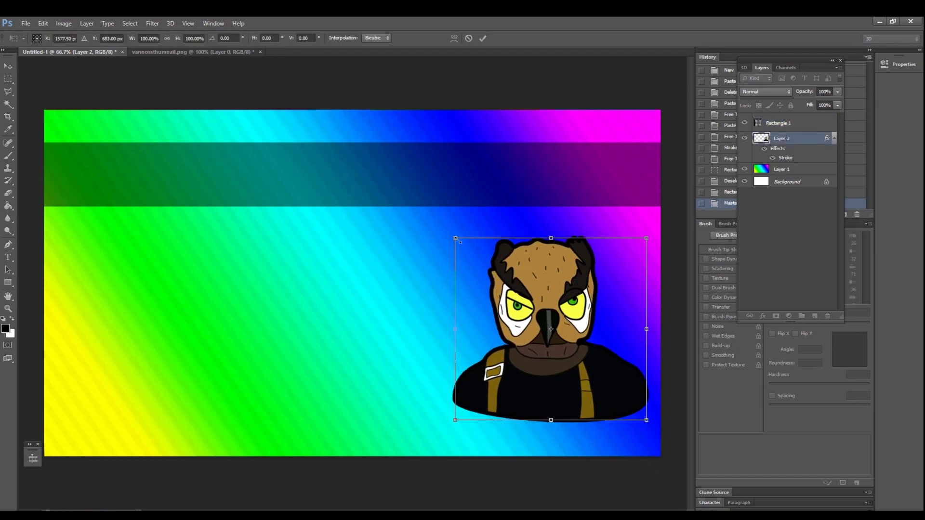
{"action": "left_click_drag", "start_coordinate": [456, 239], "coordinate": [423, 207]}
{"action": "left_click_drag", "start_coordinate": [490, 301], "coordinate": [503, 357]}
{"action": "key", "text": "Return"}
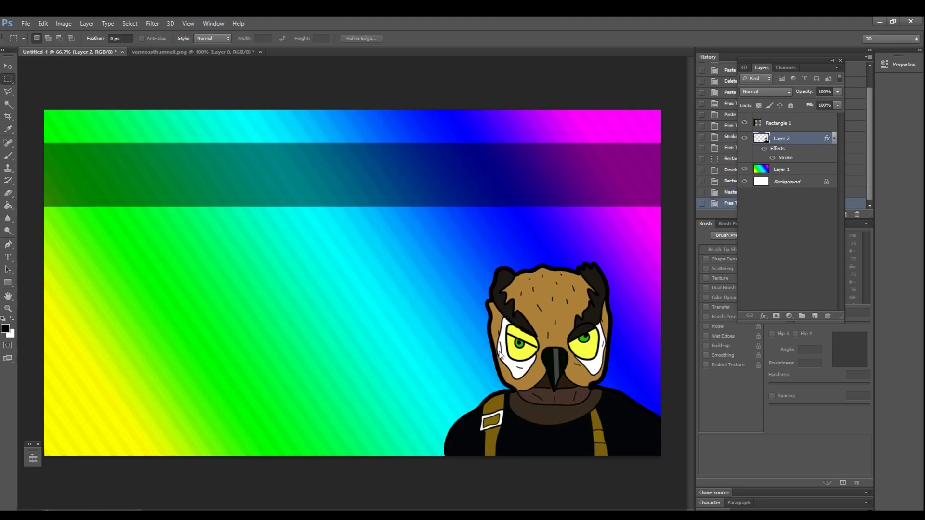
{"action": "left_click", "coordinate": [7, 257]}
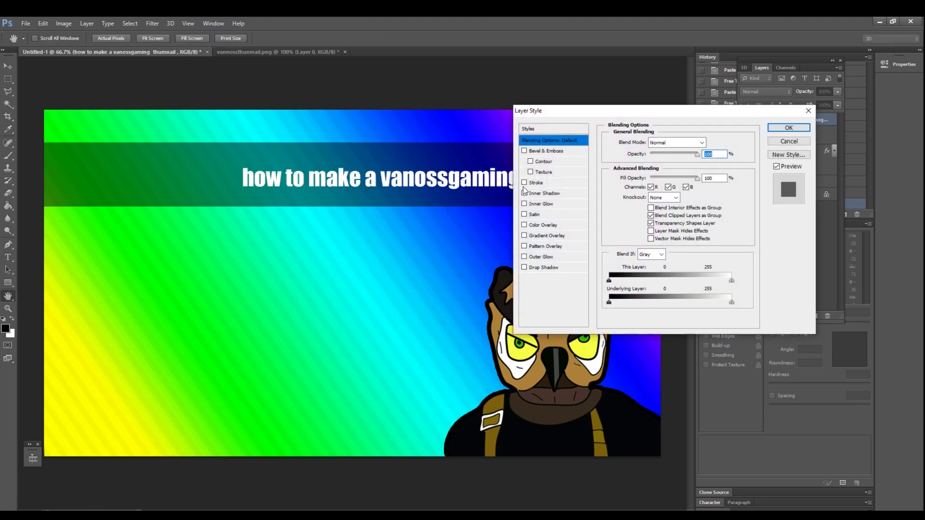
Add a black Stroke outline to the title text layer and confirm it
{"action": "left_click", "coordinate": [524, 183]}
{"action": "left_click", "coordinate": [536, 184]}
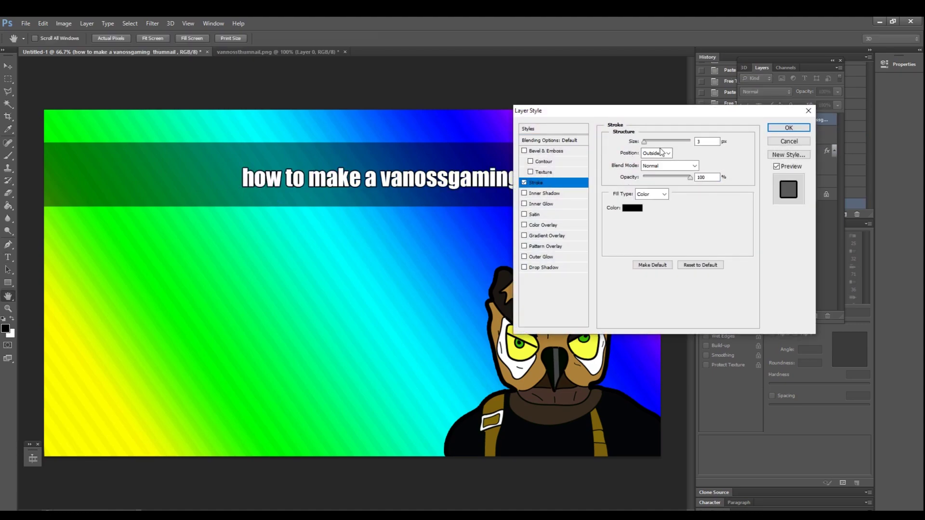
{"action": "left_click_drag", "start_coordinate": [646, 144], "coordinate": [648, 146]}
{"action": "left_click", "coordinate": [788, 128]}
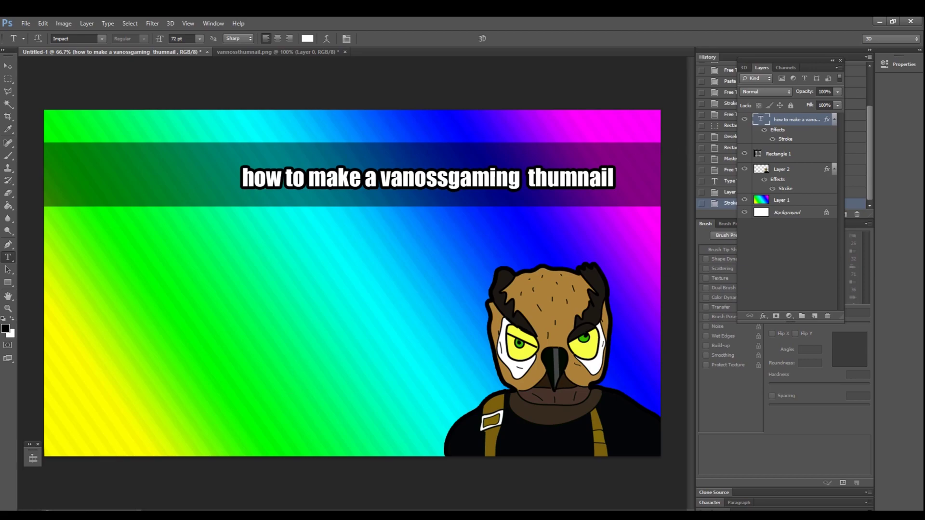
{"action": "left_click", "coordinate": [879, 22]}
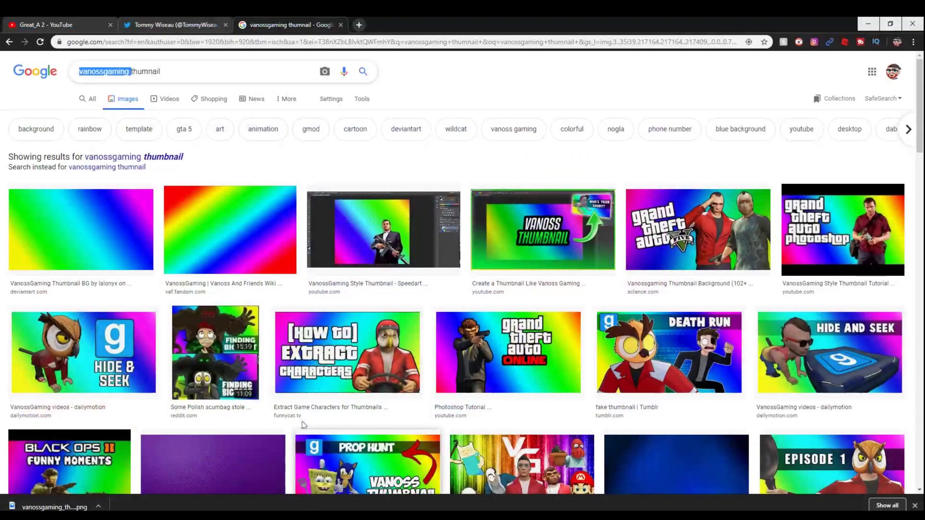
{"action": "scroll", "coordinate": [303, 374], "scroll_direction": "down", "scroll_amount": 7}
{"action": "scroll", "coordinate": [302, 373], "scroll_direction": "down", "scroll_amount": 3}
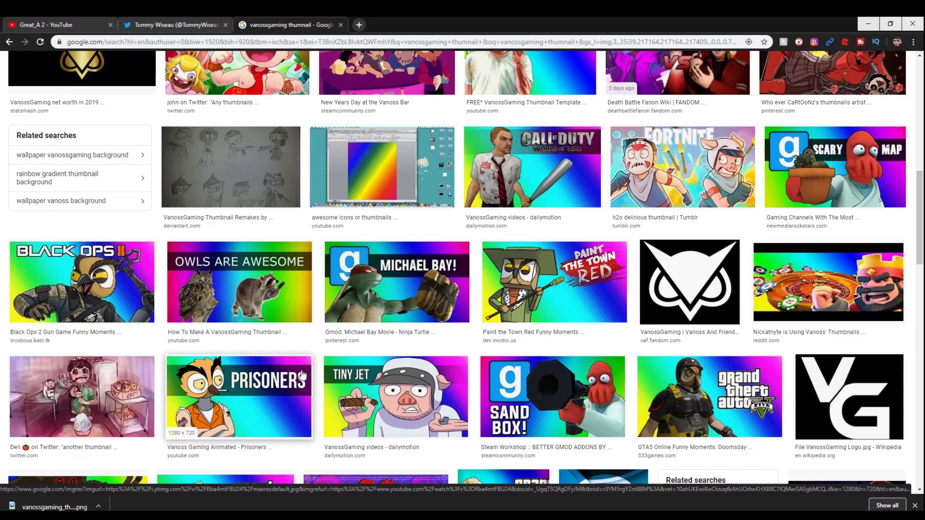
{"action": "scroll", "coordinate": [578, 318], "scroll_direction": "down", "scroll_amount": 6}
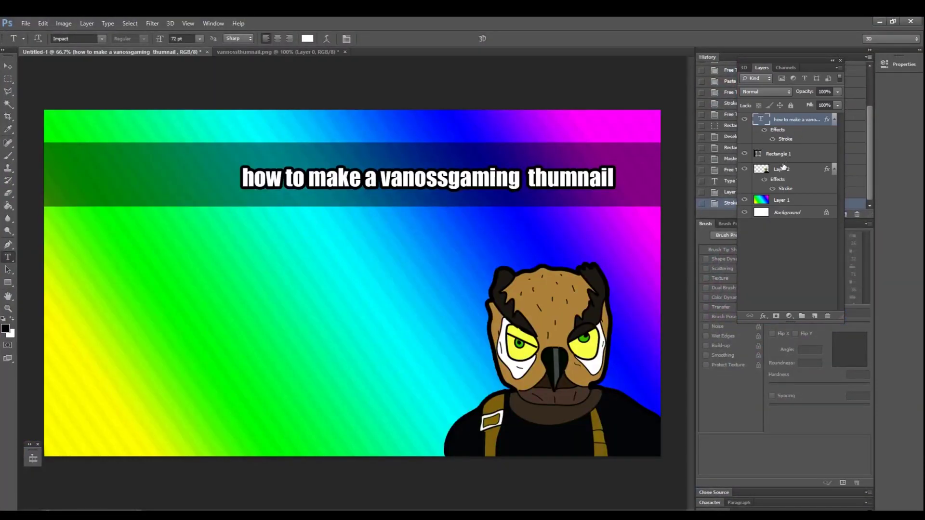
Delete the old owl layer, then cut a fresh owl from vanossthumnail.png for Untitled-1
{"action": "left_click", "coordinate": [778, 173]}
{"action": "key", "text": "Delete"}
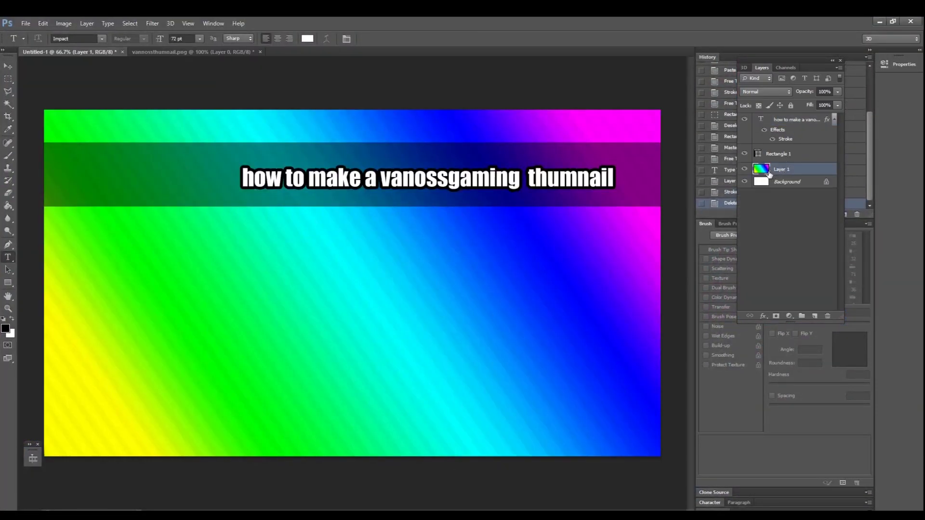
{"action": "left_click", "coordinate": [140, 50]}
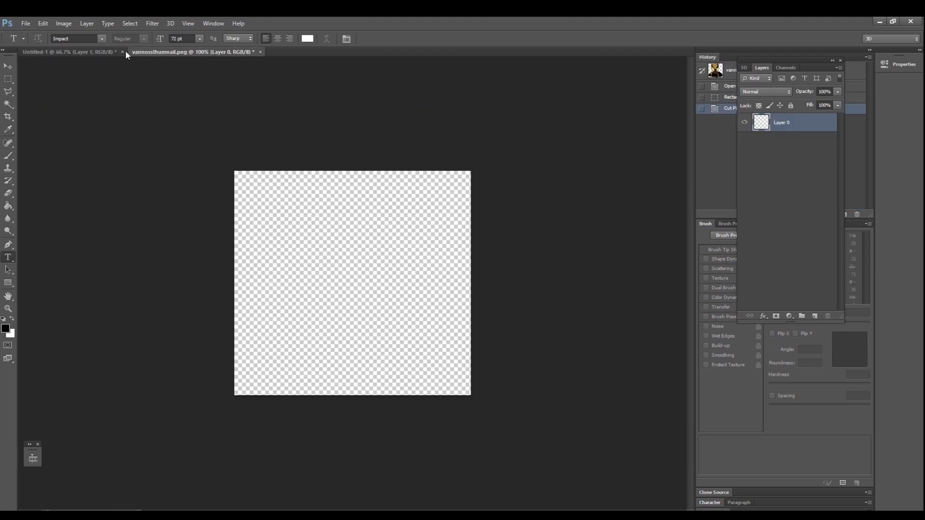
{"action": "left_click", "coordinate": [88, 50]}
{"action": "left_click", "coordinate": [193, 51]}
{"action": "left_click", "coordinate": [43, 23]}
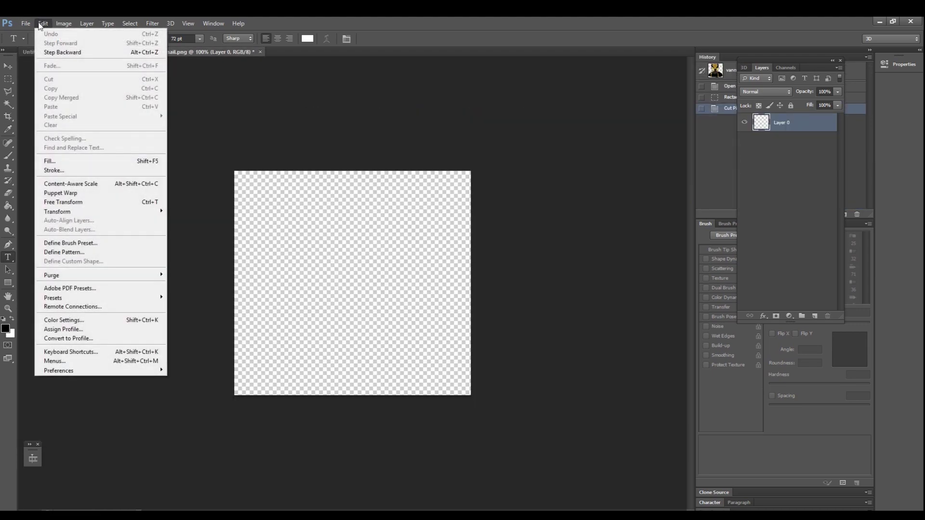
{"action": "left_click", "coordinate": [48, 34]}
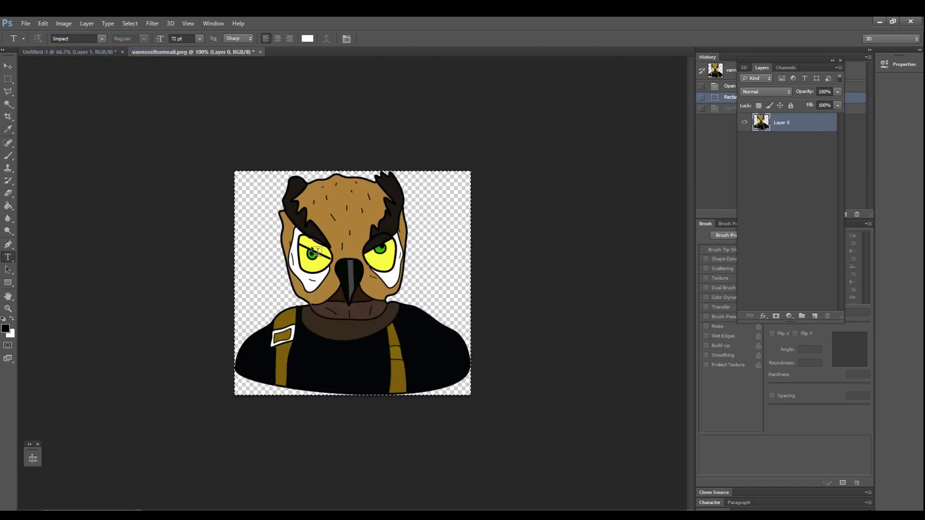
{"action": "key", "text": "ctrl+x"}
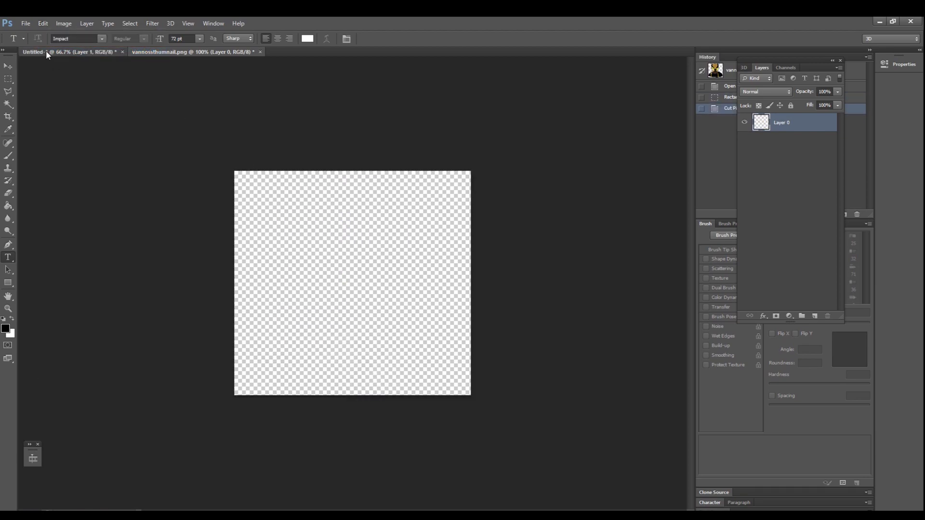
{"action": "left_click", "coordinate": [46, 52]}
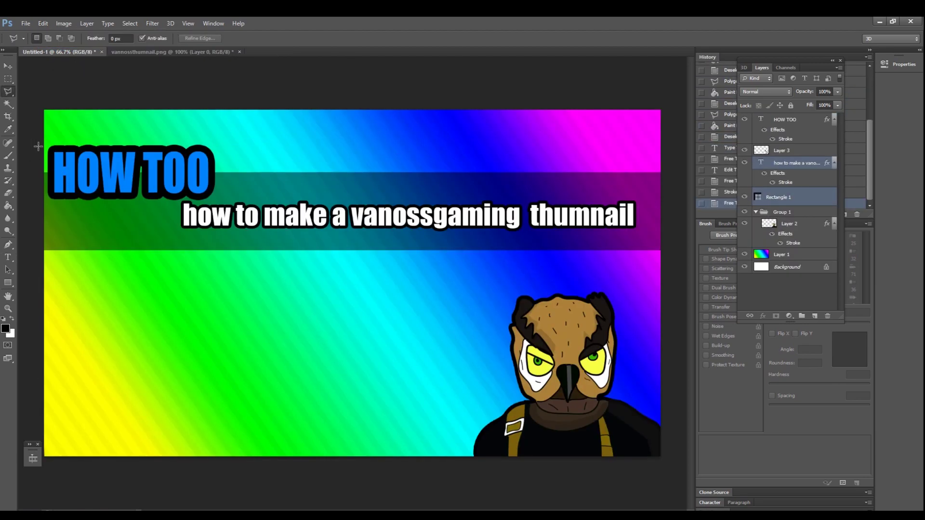
Move the dark band and title up and to the right with Free Transform
{"action": "key", "text": "ctrl+t"}
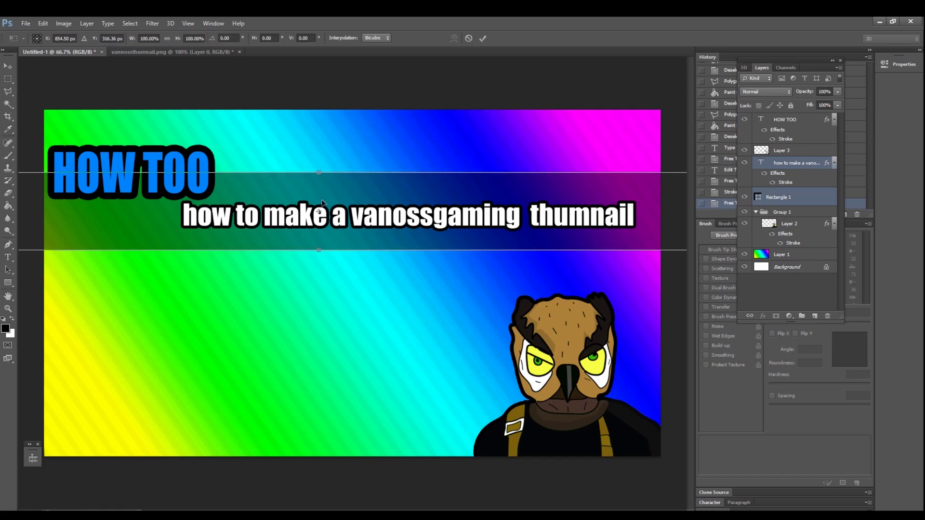
{"action": "left_click_drag", "start_coordinate": [322, 203], "coordinate": [694, 192]}
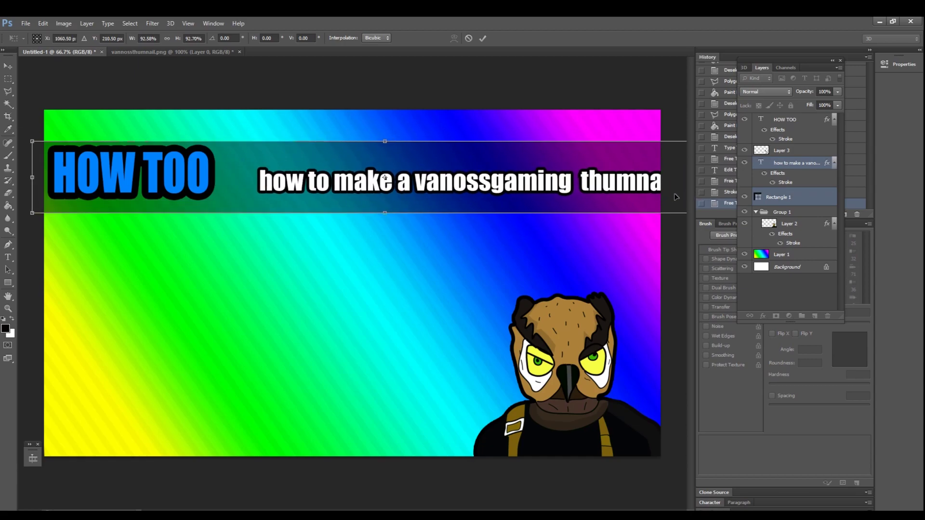
{"action": "key", "text": "Return"}
Draw a Polygonal Lasso selection on the subtitle text layer and dismiss the no-pixels warning
{"action": "key", "text": "l"}
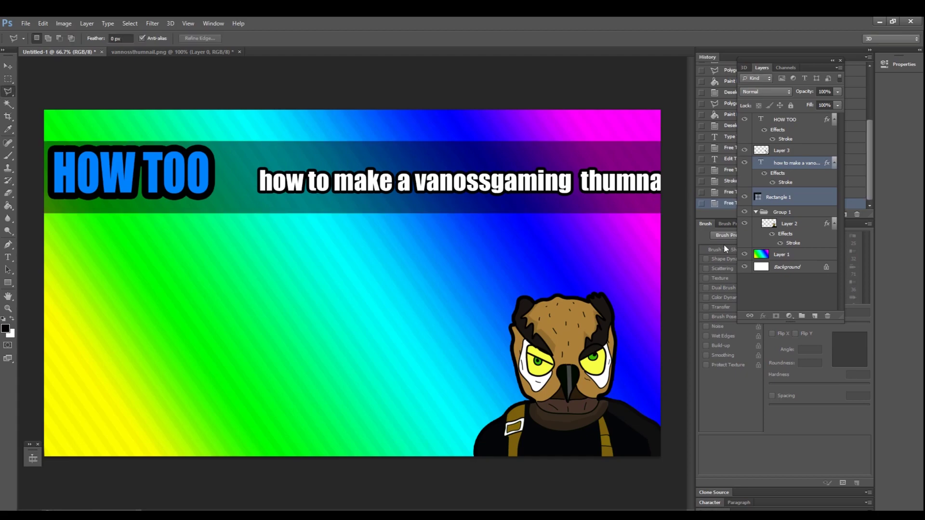
{"action": "left_click", "coordinate": [787, 164]}
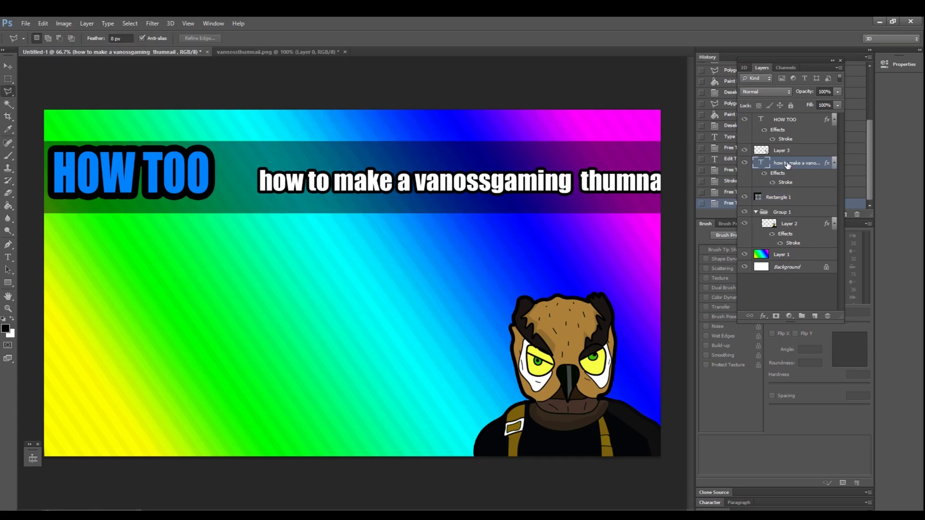
{"action": "left_click", "coordinate": [307, 178]}
{"action": "double_click", "coordinate": [393, 185]}
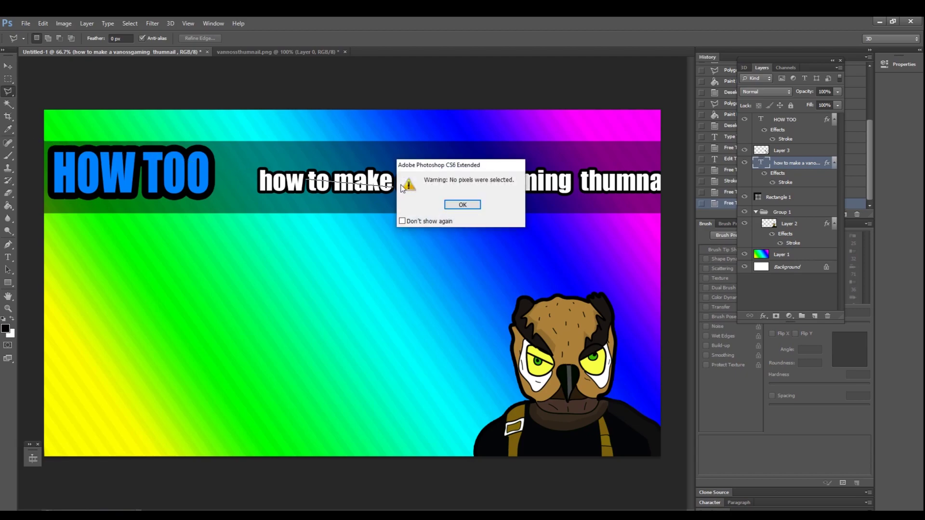
{"action": "left_click", "coordinate": [449, 205]}
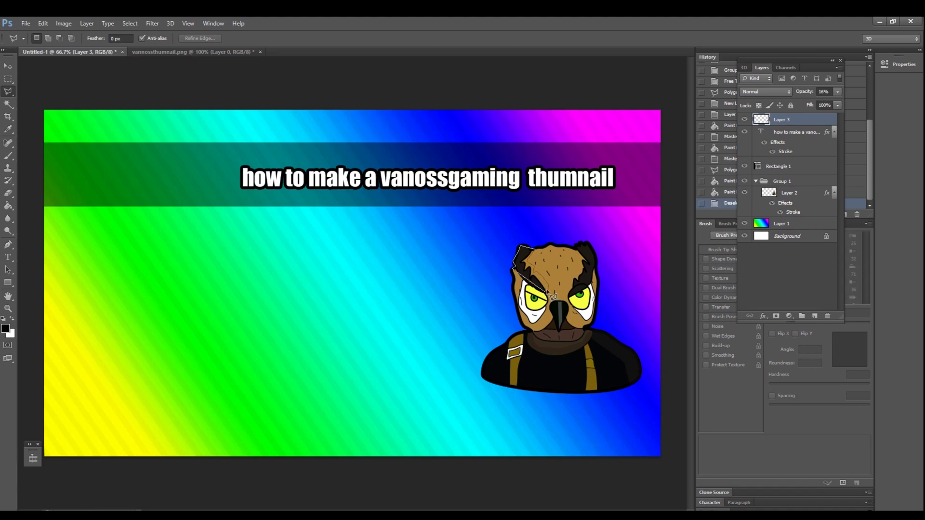
Fill a lassoed area of the owl's head with dark shading, then deselect
{"action": "double_click", "coordinate": [553, 296]}
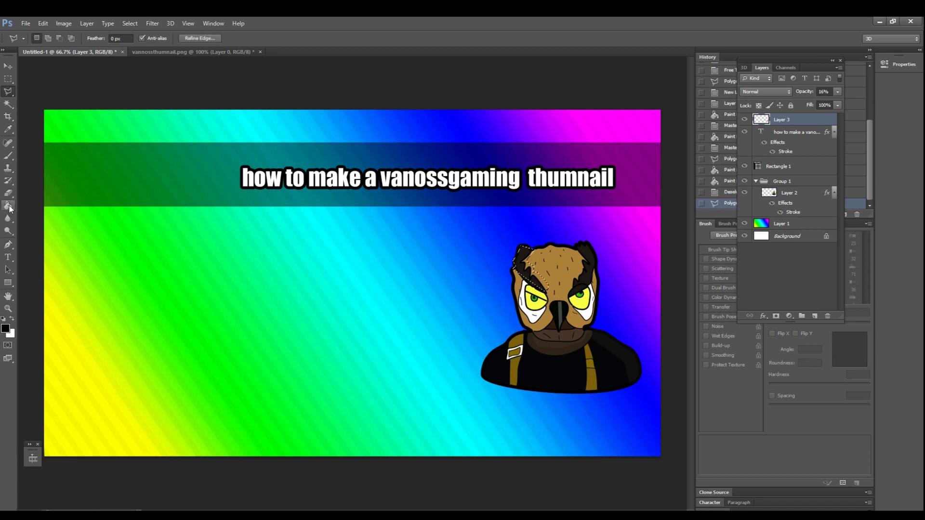
{"action": "left_click", "coordinate": [8, 206]}
{"action": "left_click", "coordinate": [538, 283]}
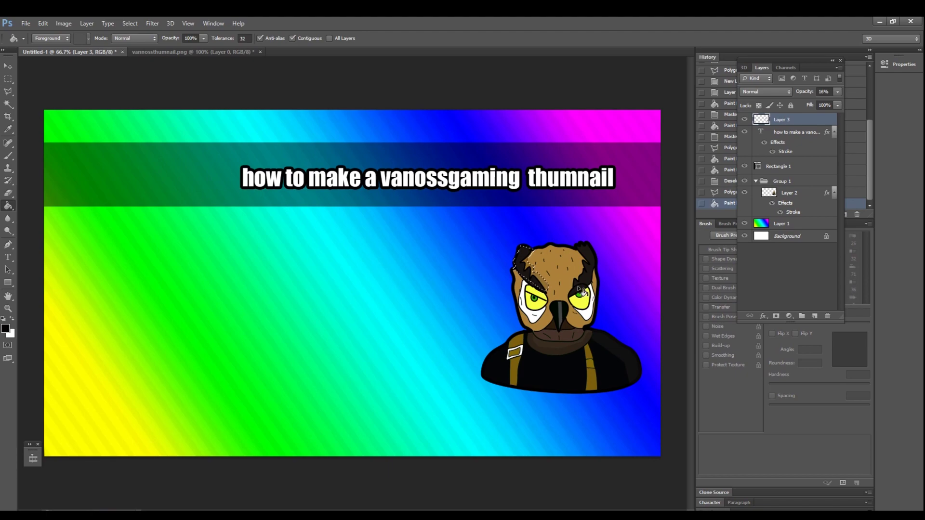
{"action": "key", "text": "m"}
{"action": "right_click", "coordinate": [583, 259]}
{"action": "left_click", "coordinate": [602, 262]}
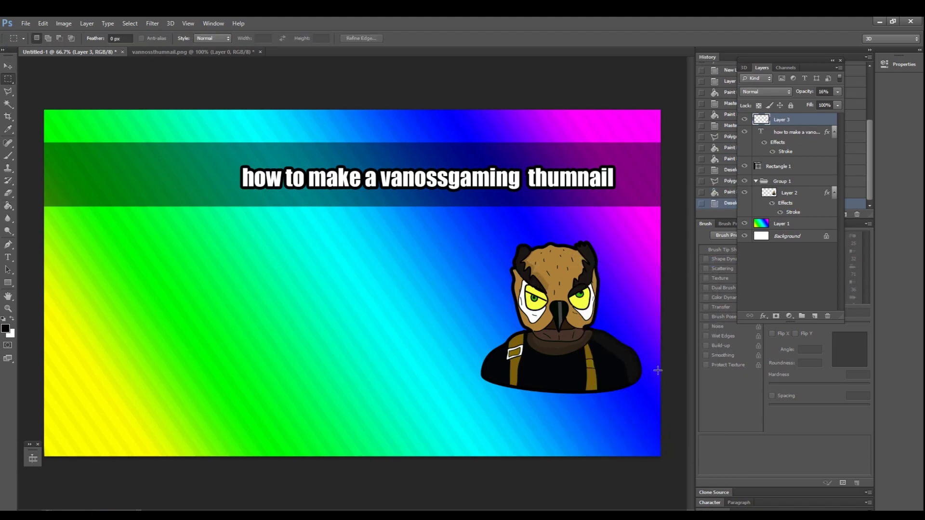
Outline a second shading patch along the right side of the owl's head
{"action": "left_click", "coordinate": [8, 91]}
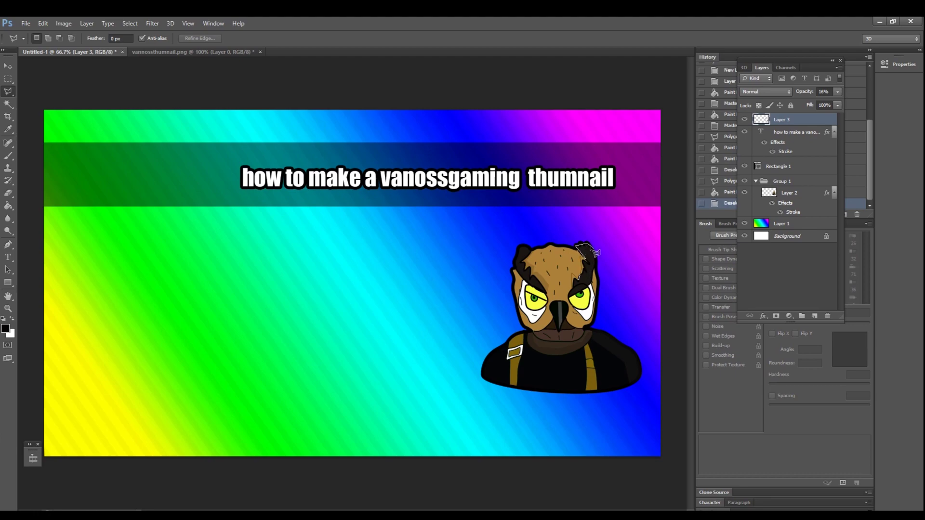
{"action": "left_click", "coordinate": [596, 261]}
{"action": "left_click", "coordinate": [594, 273]}
{"action": "left_click", "coordinate": [583, 289]}
{"action": "double_click", "coordinate": [575, 284]}
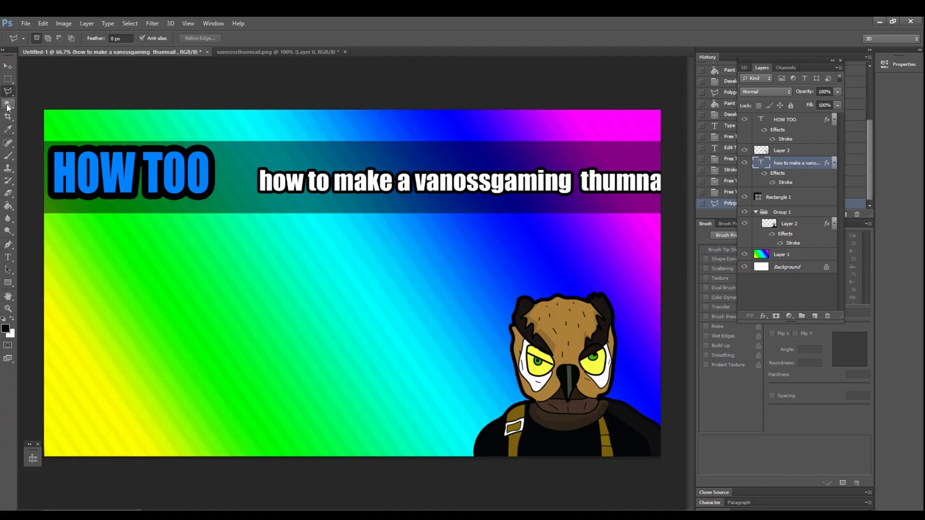
Select the whole subtitle line, set its font size to 72 pt, and commit the edit
{"action": "left_click", "coordinate": [7, 258]}
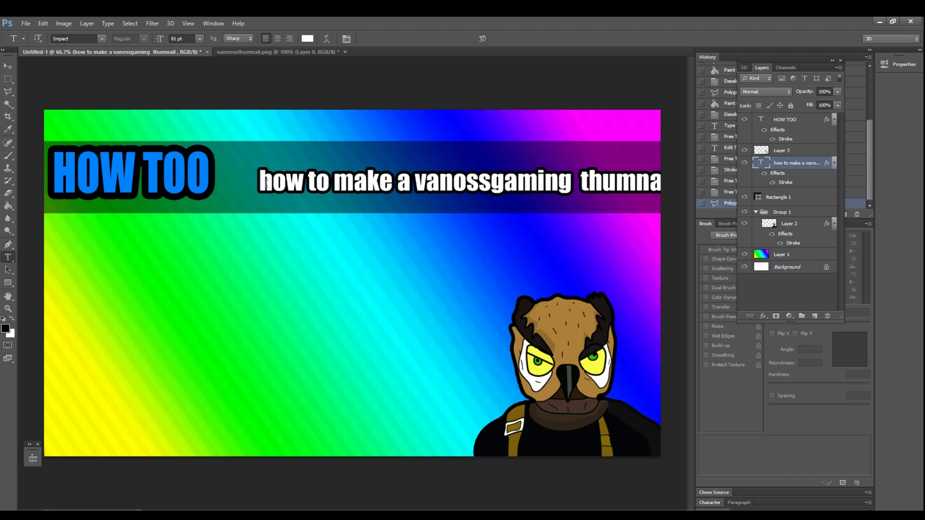
{"action": "left_click_drag", "start_coordinate": [271, 182], "coordinate": [701, 188]}
{"action": "triple_click", "coordinate": [635, 188]}
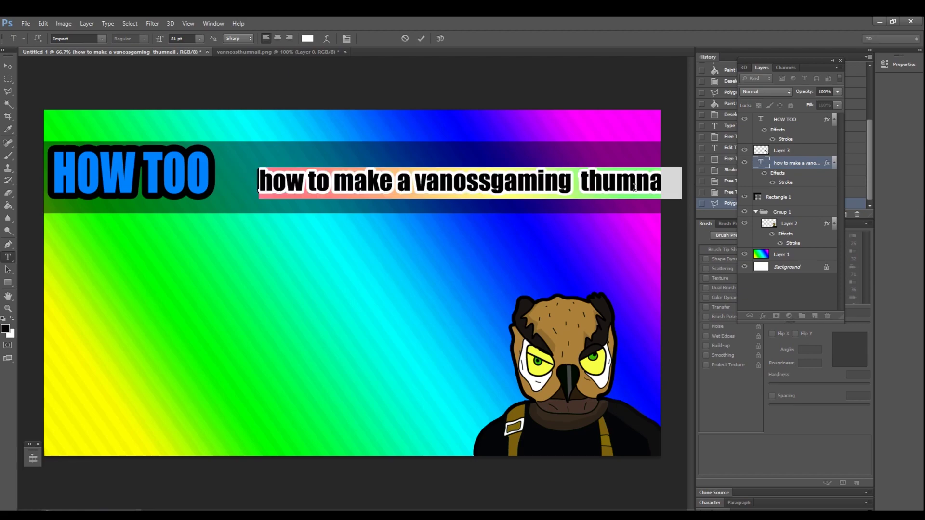
{"action": "left_click", "coordinate": [199, 38]}
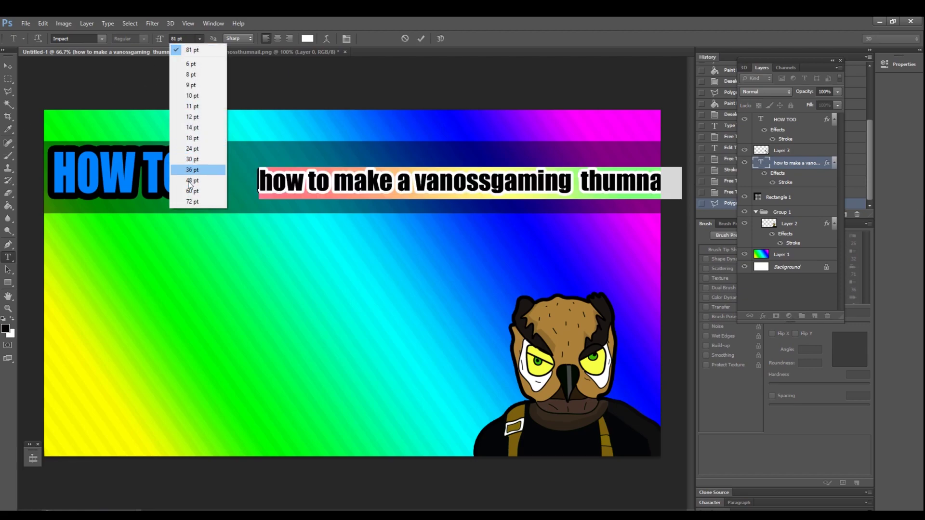
{"action": "left_click", "coordinate": [195, 205]}
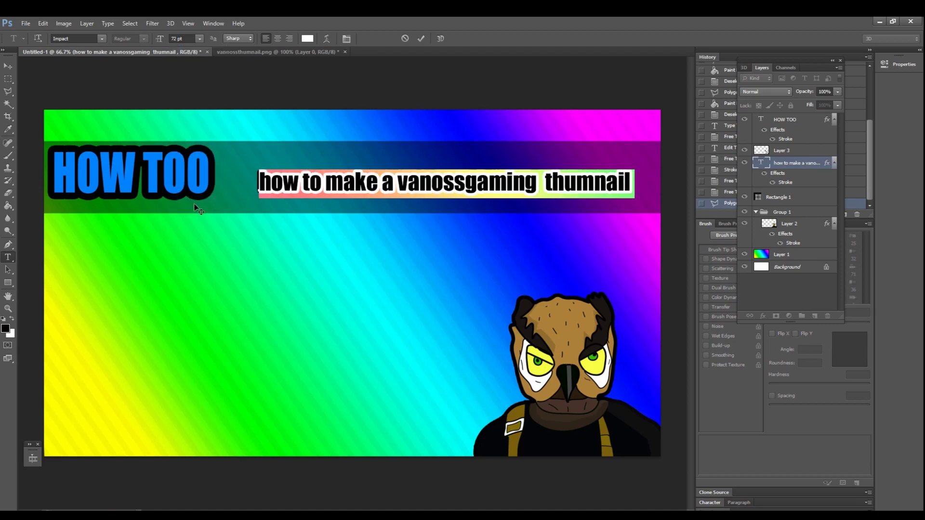
{"action": "double_click", "coordinate": [450, 185]}
{"action": "left_click", "coordinate": [782, 282]}
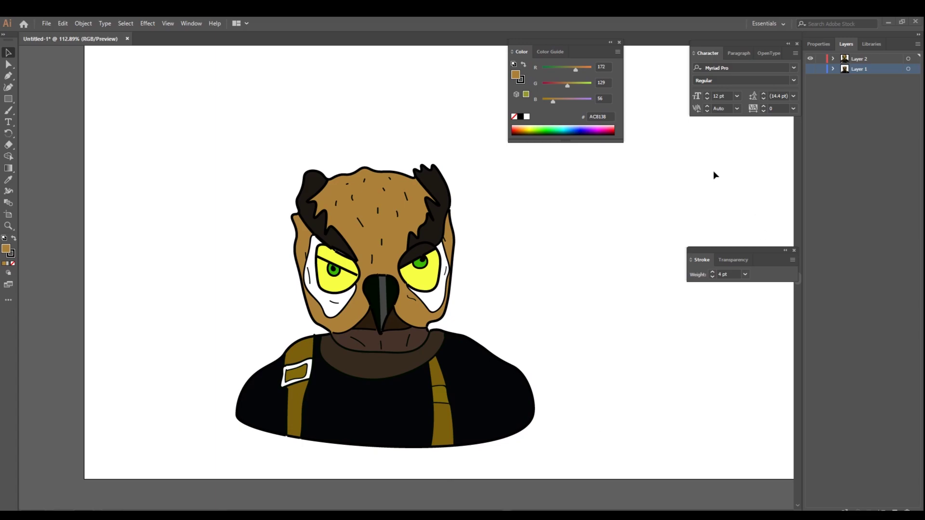
Browse VIDEO (E:) > phshop crack > Adobe Photoshop CS6 in a maximized File Explorer and launch Photoshop
{"action": "key", "text": "super+e"}
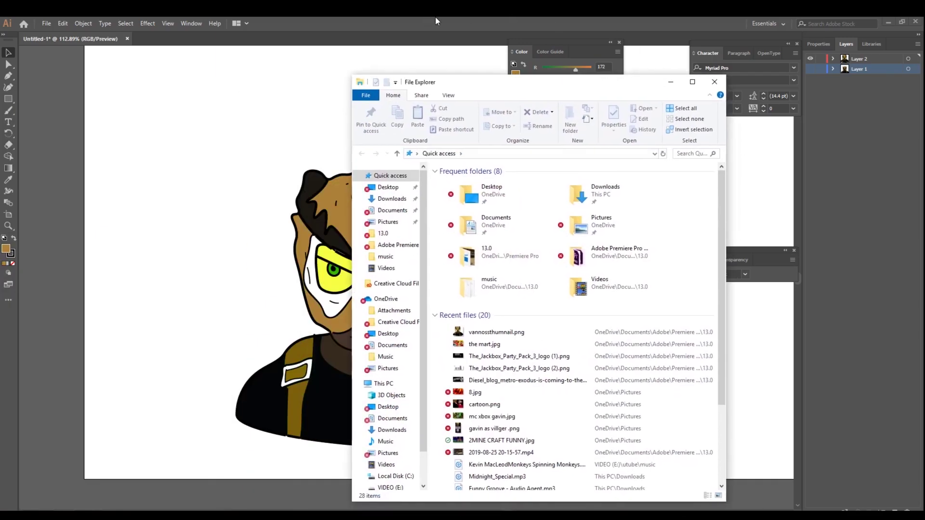
{"action": "left_click_drag", "start_coordinate": [481, 81], "coordinate": [414, 17]}
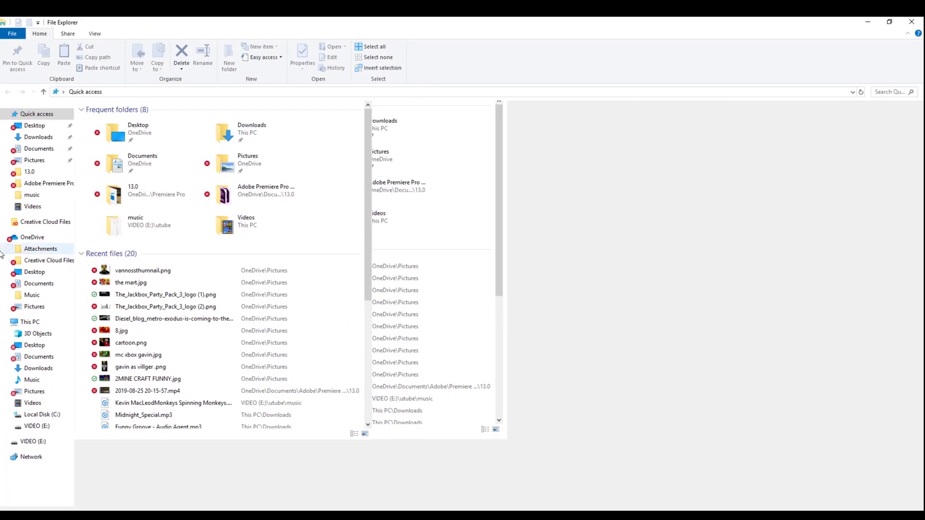
{"action": "left_click", "coordinate": [32, 323]}
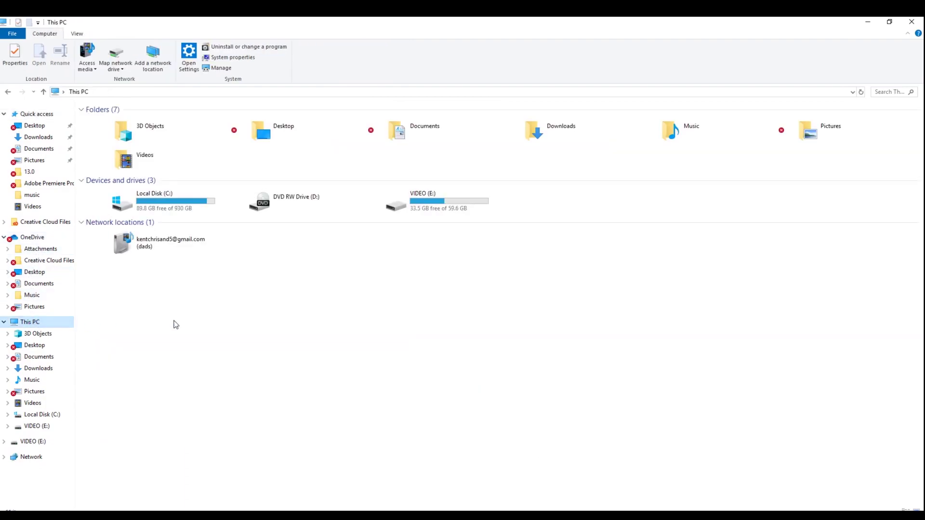
{"action": "double_click", "coordinate": [433, 201]}
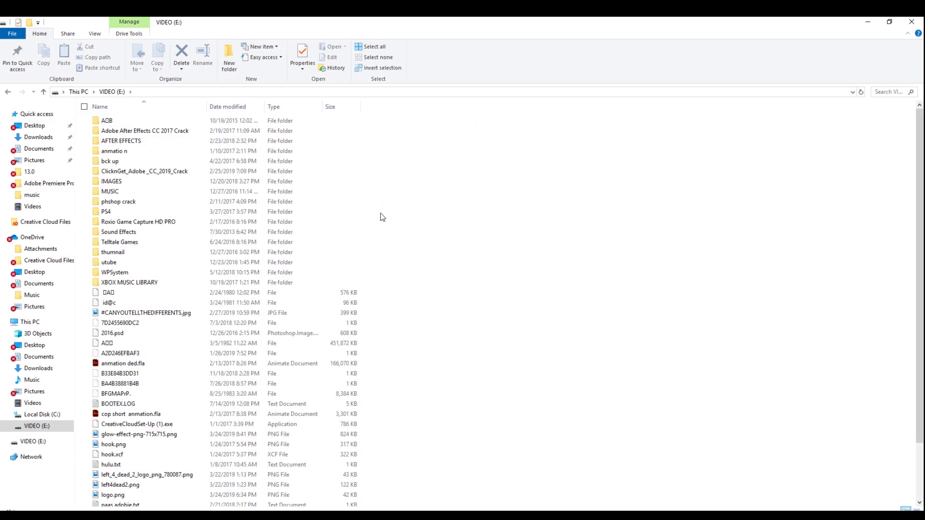
{"action": "double_click", "coordinate": [113, 252]}
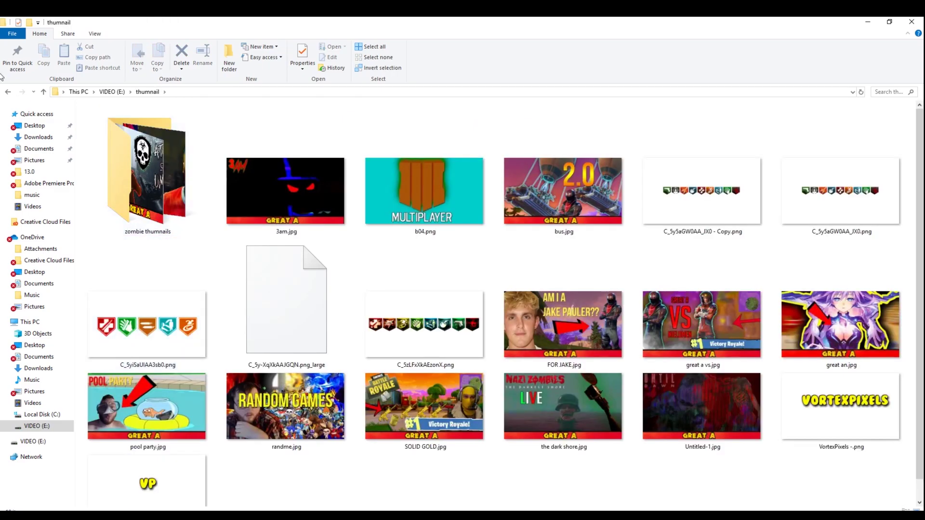
{"action": "left_click", "coordinate": [7, 91]}
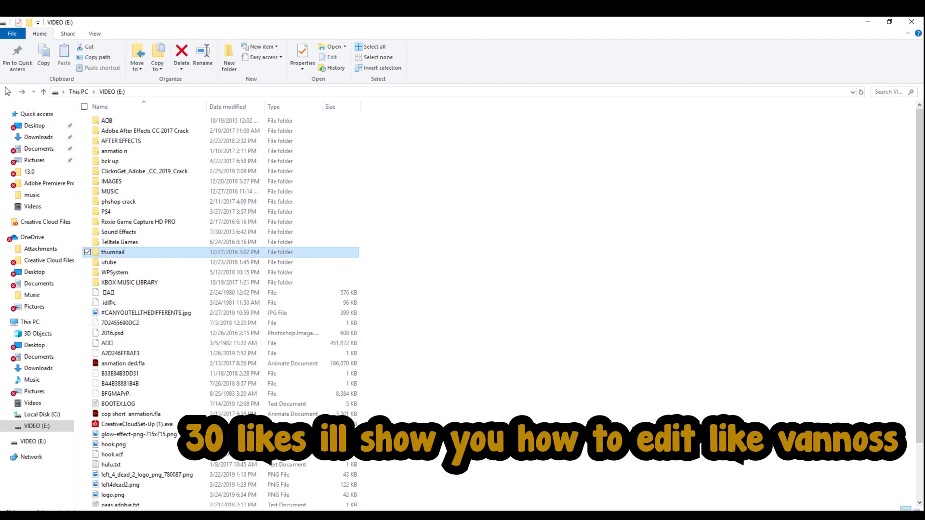
{"action": "left_click", "coordinate": [147, 206]}
{"action": "double_click", "coordinate": [148, 206]}
{"action": "double_click", "coordinate": [127, 144]}
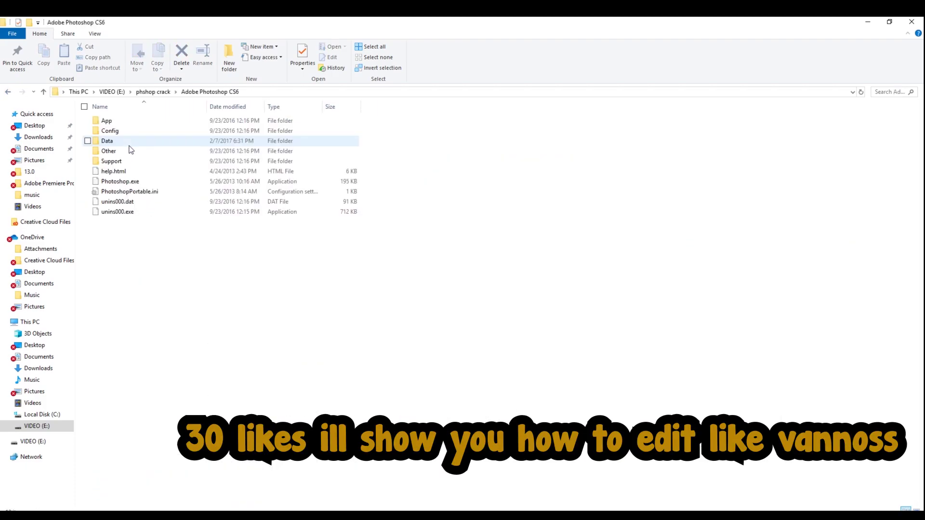
{"action": "double_click", "coordinate": [119, 181]}
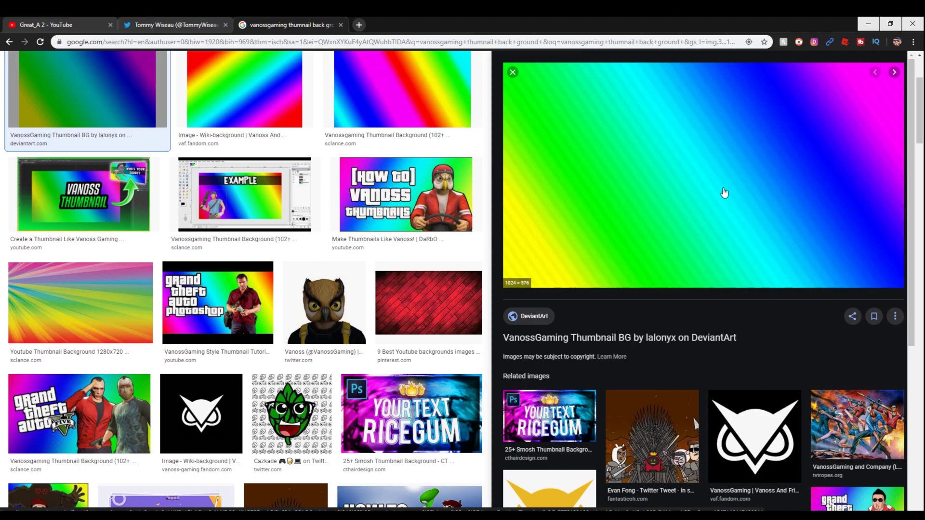
Save the rainbow VanossGaming Thumbnail BG image as a PNG to the Pictures folder
{"action": "right_click", "coordinate": [724, 177]}
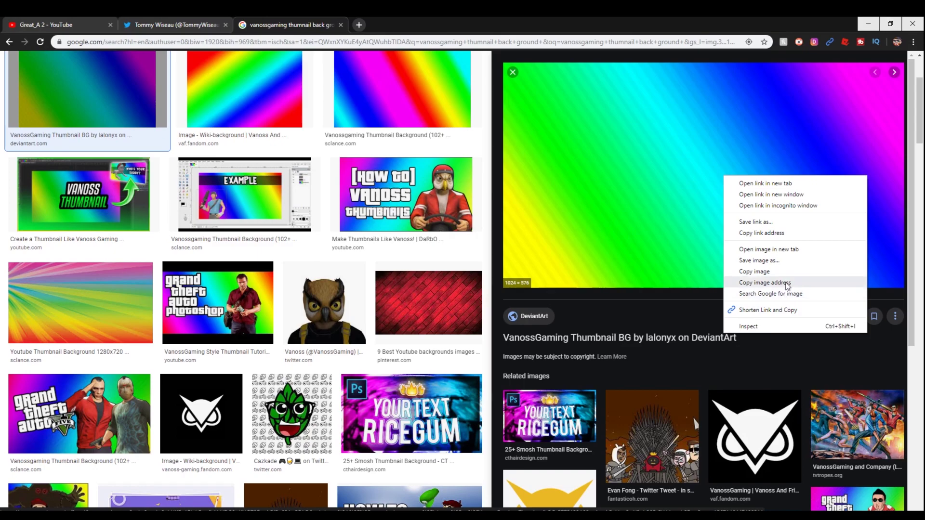
{"action": "left_click", "coordinate": [770, 268]}
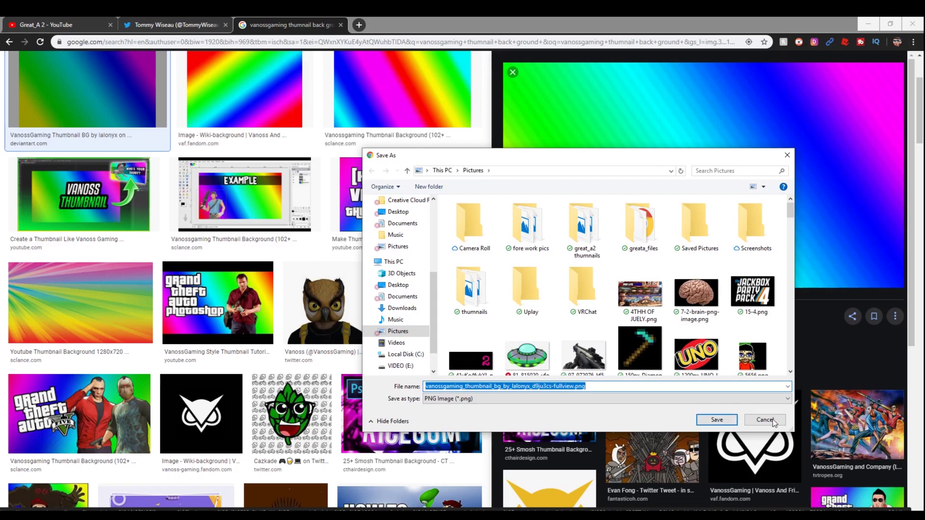
{"action": "left_click", "coordinate": [716, 419]}
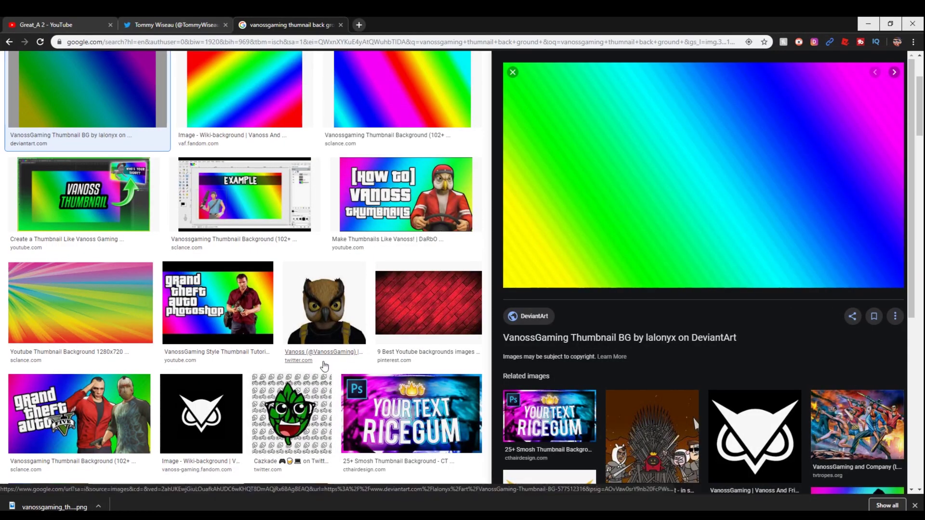
{"action": "scroll", "coordinate": [320, 374], "scroll_direction": "down", "scroll_amount": 5}
{"action": "scroll", "coordinate": [320, 373], "scroll_direction": "up", "scroll_amount": 10}
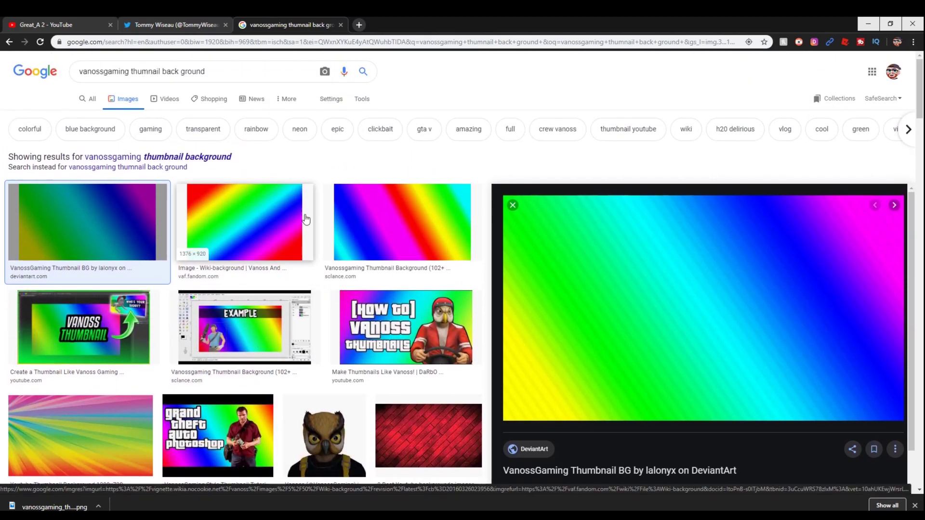